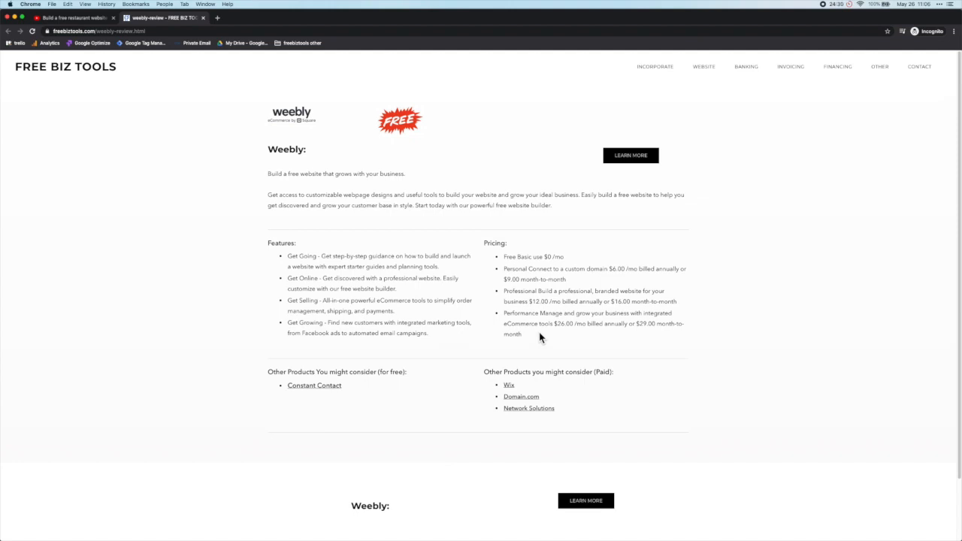
Step: Bring up the WEBSITE menu on freebiztools.com's Weebly review page
{"action": "mouse_move", "coordinate": [706, 72]}
Step: Follow LEARN MORE from the review to Weebly's own landing page
{"action": "left_click", "coordinate": [631, 155]}
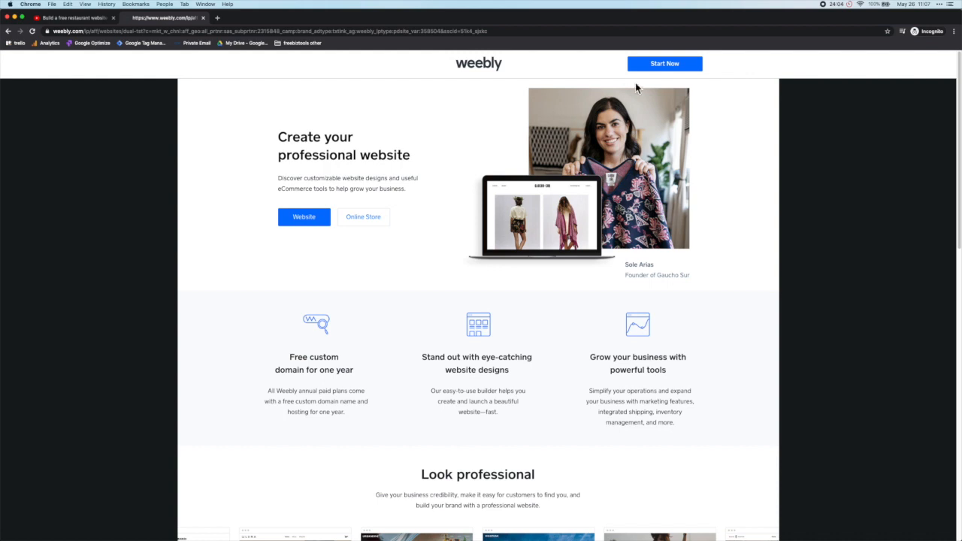
Step: Sign up for free with first and last name, e-mail, a password and United States
{"action": "left_click", "coordinate": [667, 68]}
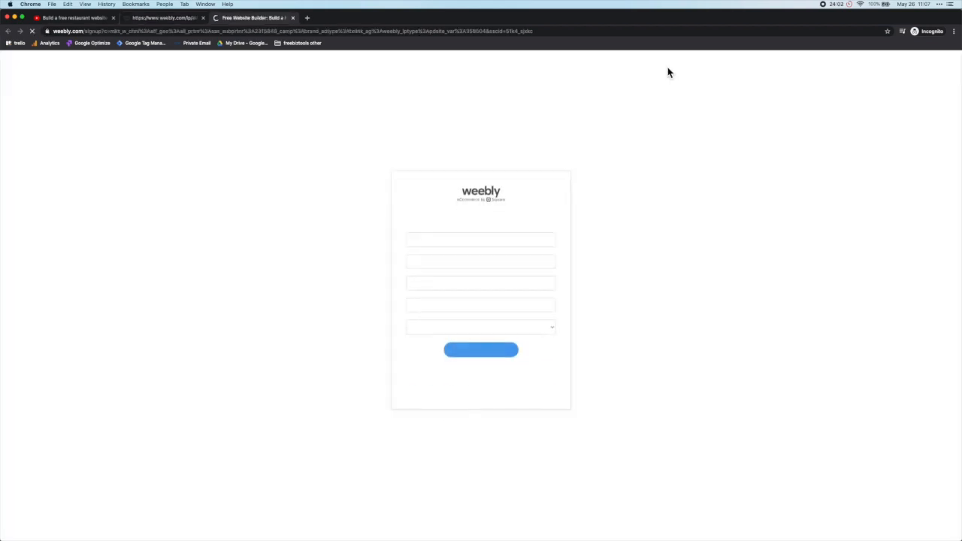
{"action": "left_click", "coordinate": [483, 237]}
{"action": "type", "text": "charlie"}
{"action": "key", "text": "Tab"}
{"action": "type", "text": "s"}
{"action": "key", "text": "Tab"}
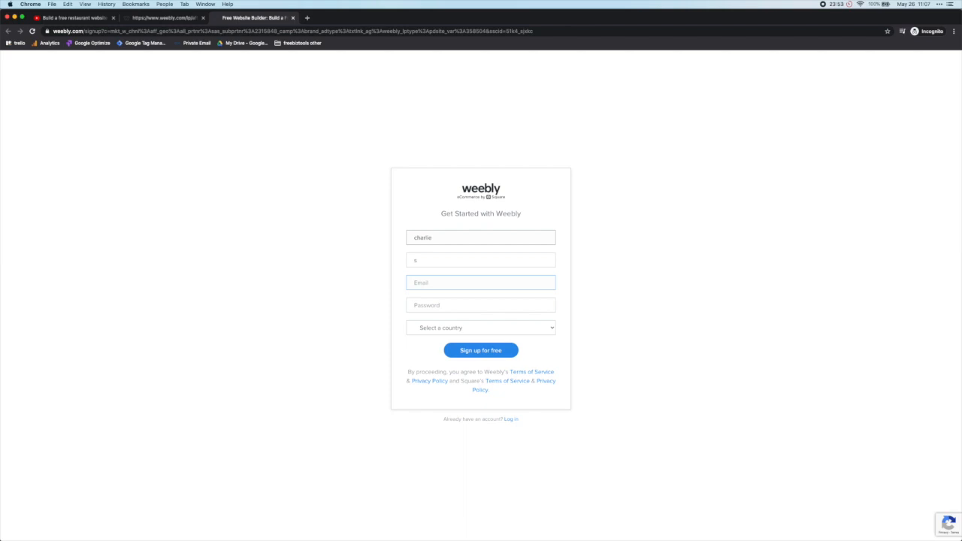
{"action": "key", "text": "Tab"}
{"action": "type", "text": "••••••••••"}
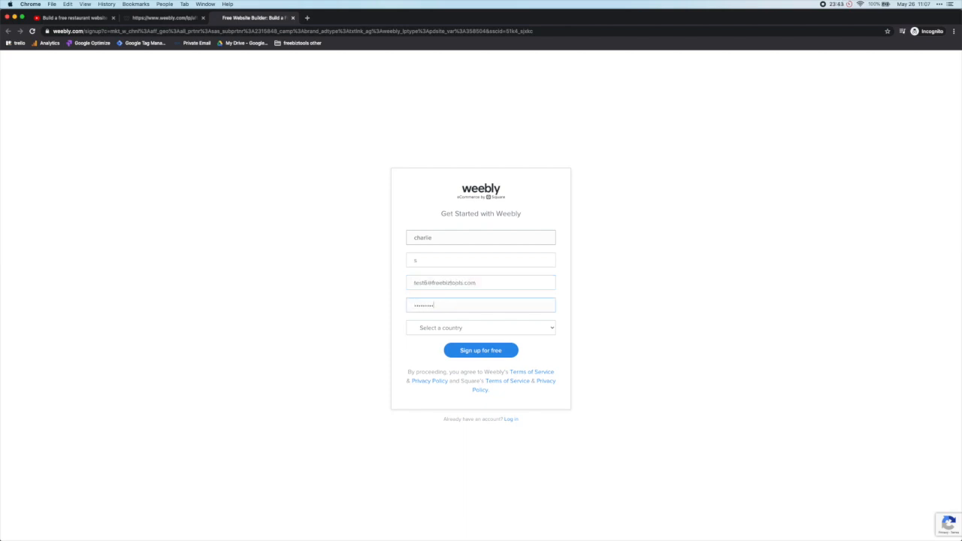
{"action": "left_click", "coordinate": [484, 331]}
{"action": "left_click", "coordinate": [473, 337]}
{"action": "left_click", "coordinate": [477, 352]}
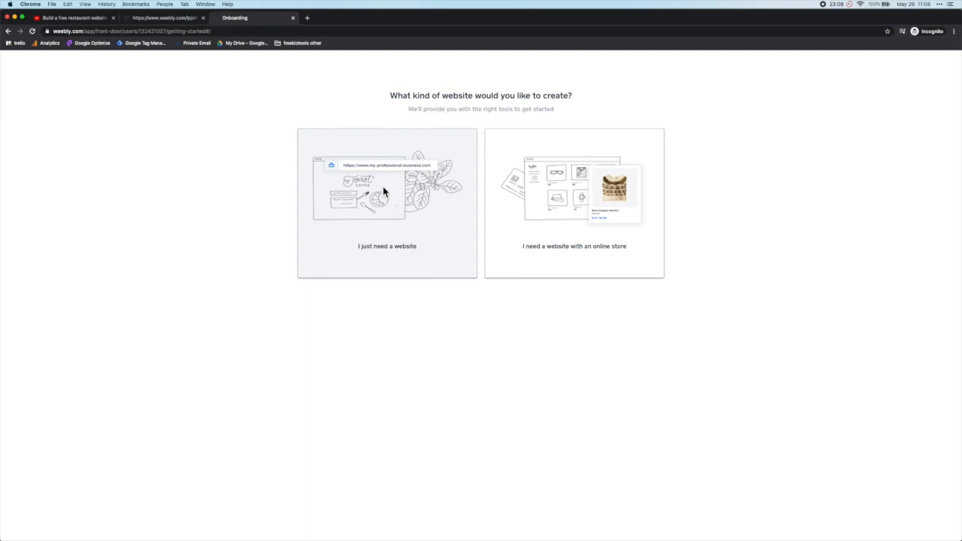
Step: Choose 'I just need a website' and preview the Local Burgers restaurant theme
{"action": "left_click", "coordinate": [378, 220]}
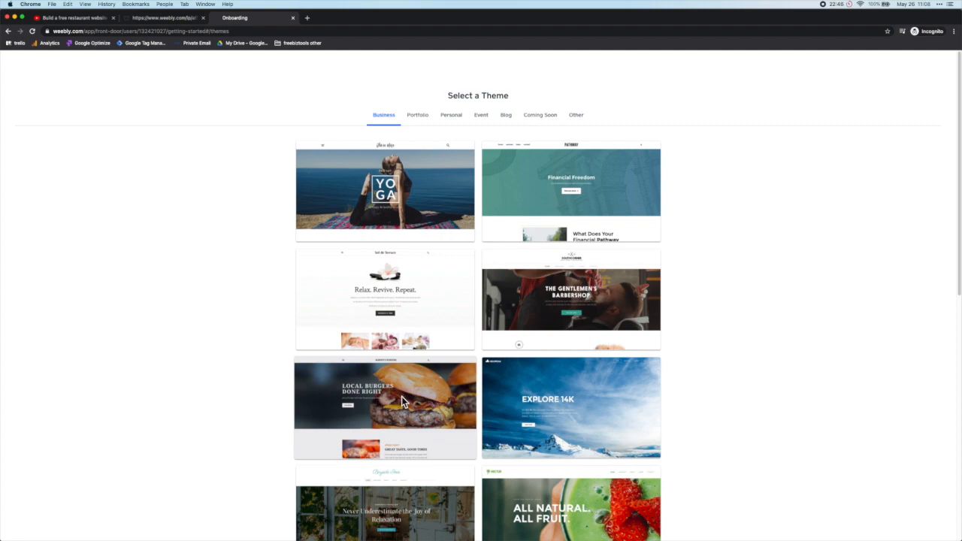
{"action": "left_click", "coordinate": [401, 399]}
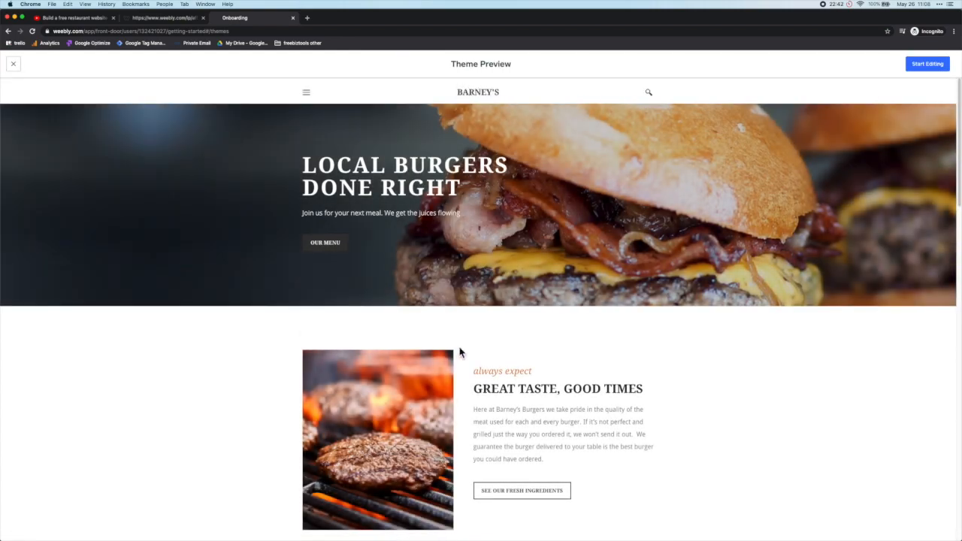
Step: Look through the Local Burgers theme preview and start editing a site from it
{"action": "scroll", "coordinate": [457, 350], "scroll_direction": "down", "scroll_amount": 5}
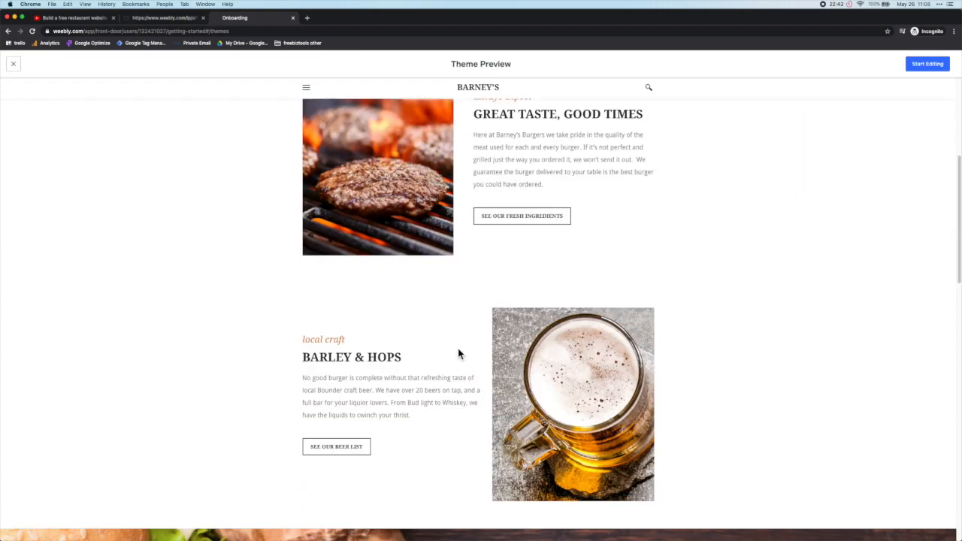
{"action": "scroll", "coordinate": [458, 350], "scroll_direction": "down", "scroll_amount": 6}
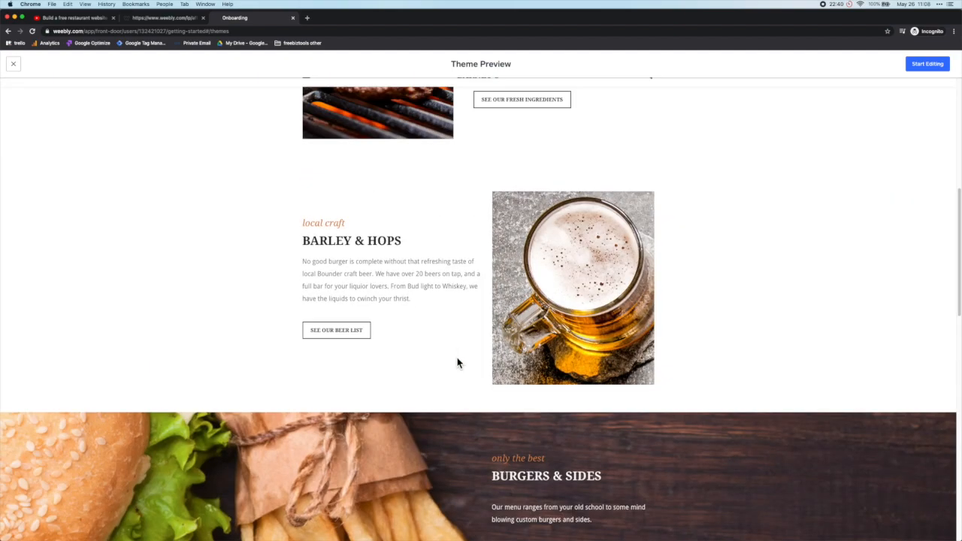
{"action": "scroll", "coordinate": [456, 365], "scroll_direction": "up", "scroll_amount": 4}
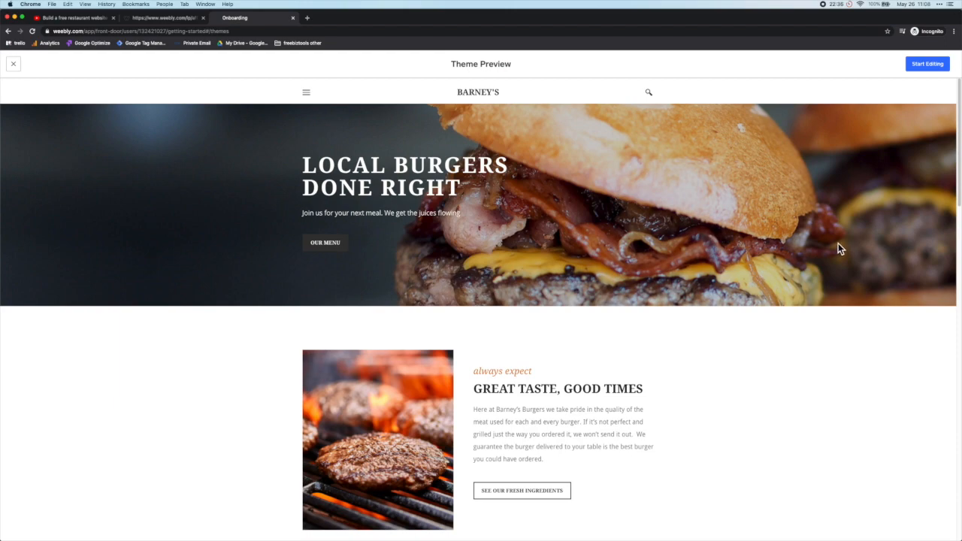
{"action": "left_click", "coordinate": [927, 65]}
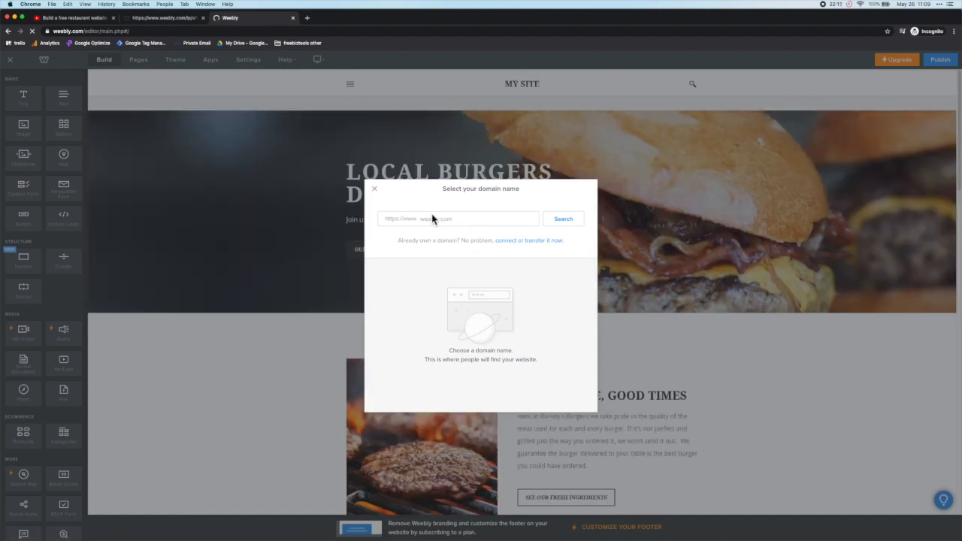
Step: Claim the free a1tacoshop.weebly.com subdomain as the site's address
{"action": "left_click", "coordinate": [375, 190]}
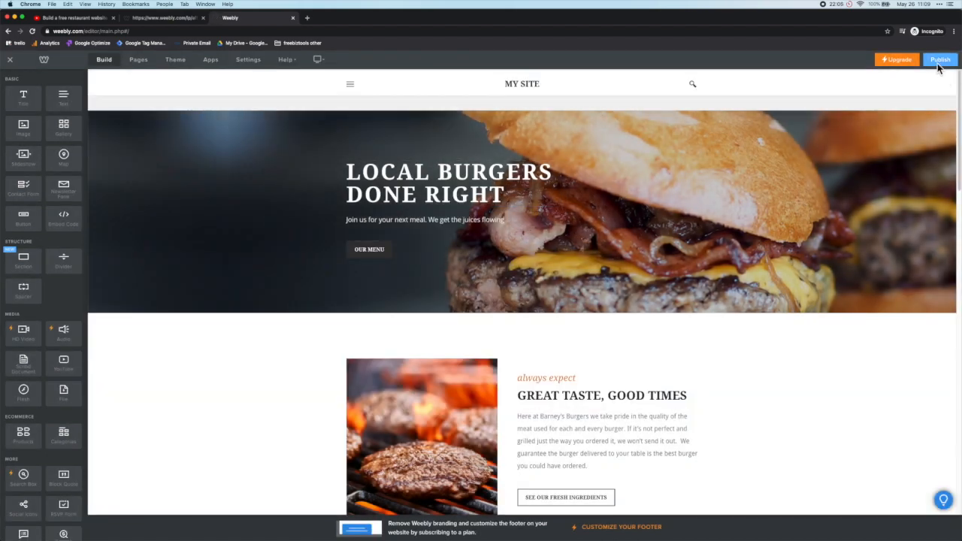
{"action": "left_click", "coordinate": [938, 64]}
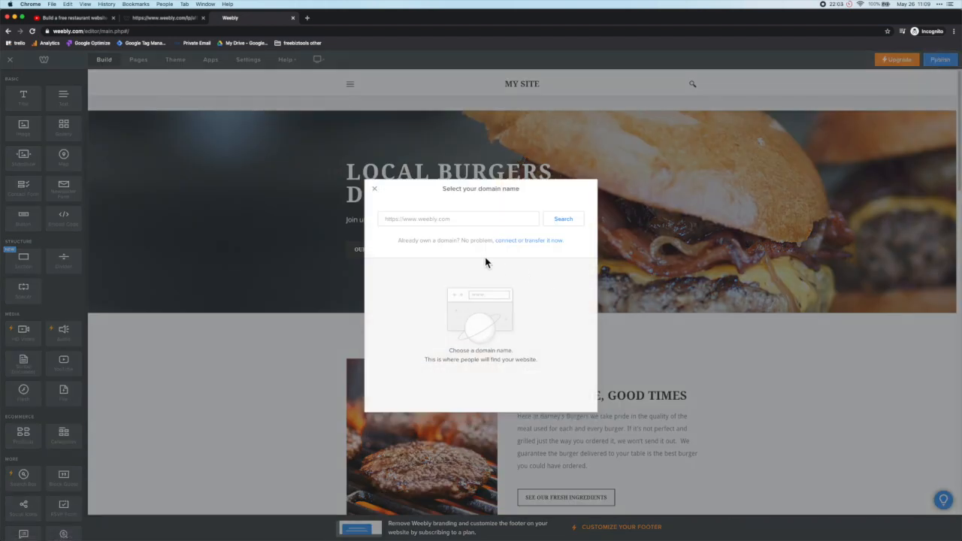
{"action": "left_click", "coordinate": [456, 222]}
{"action": "type", "text": "a"}
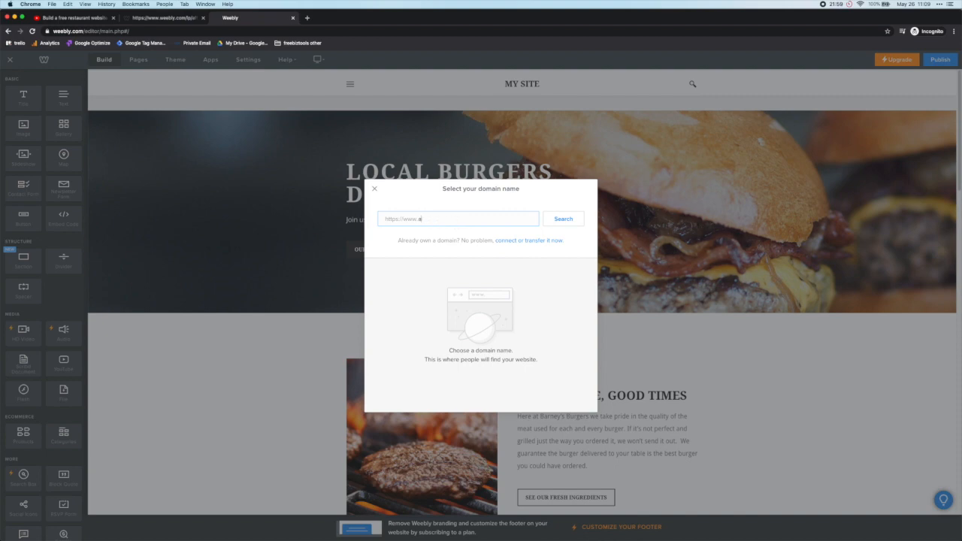
{"action": "type", "text": "ttacoshop"}
{"action": "left_click", "coordinate": [560, 225]}
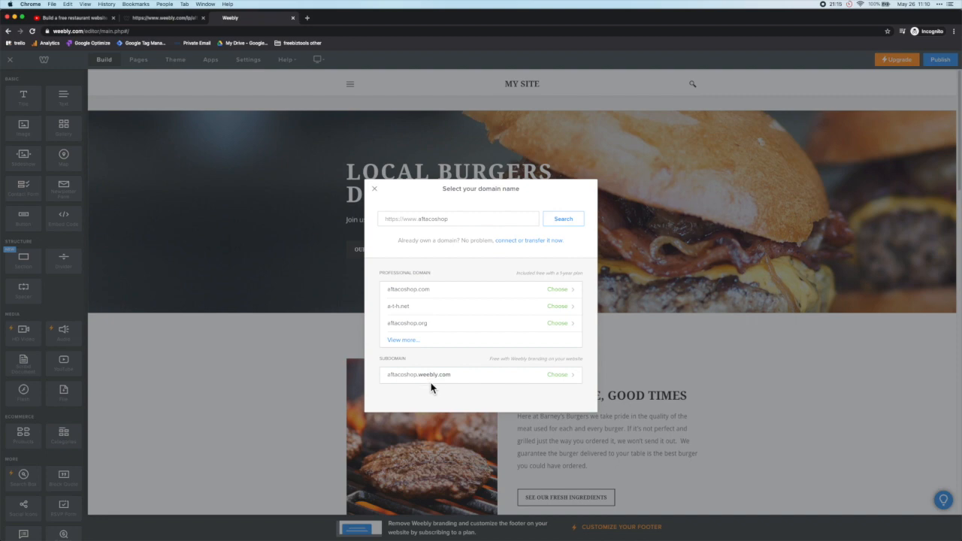
{"action": "left_click", "coordinate": [556, 375]}
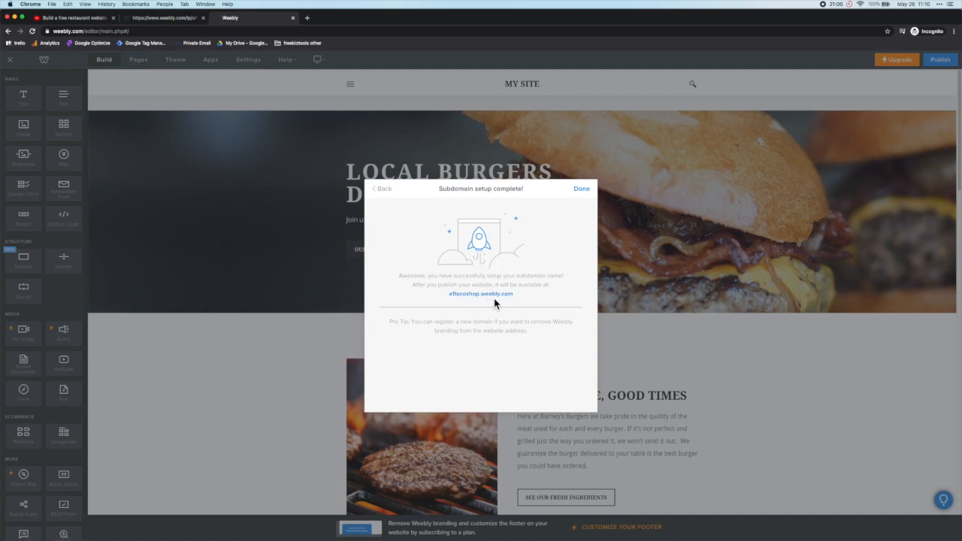
{"action": "left_click", "coordinate": [580, 191]}
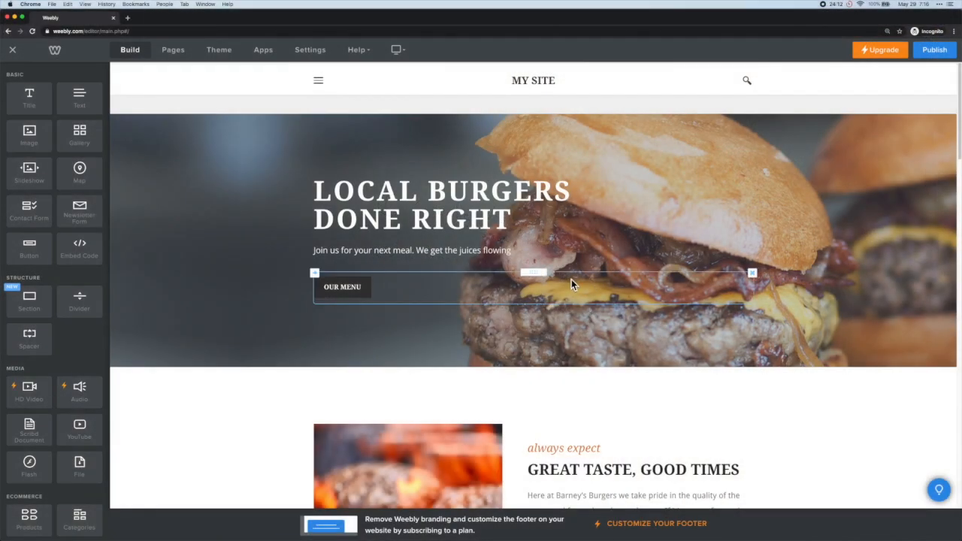
Step: Replace BURGERS with TACOS so the hero headline reads LOCAL TACOS DONE RIGHT
{"action": "left_click", "coordinate": [574, 196]}
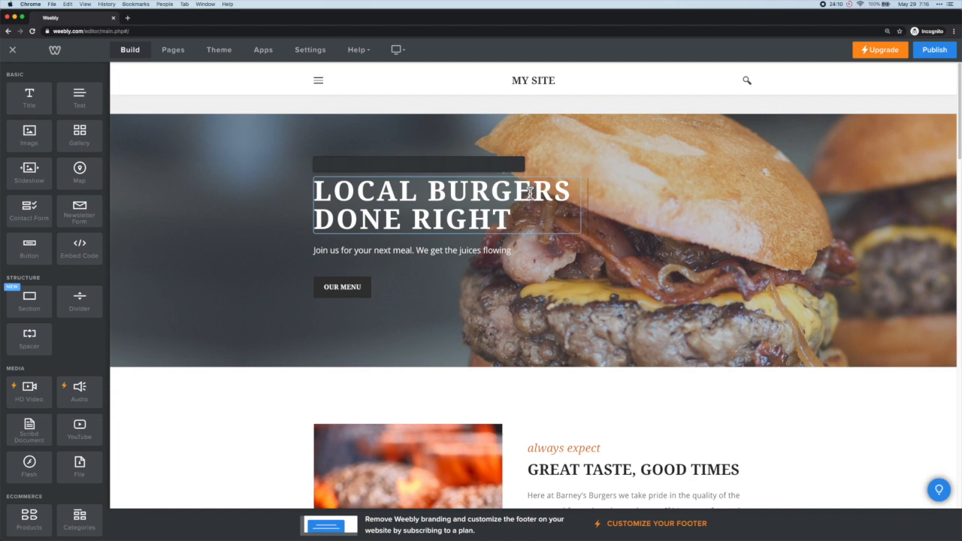
{"action": "left_click_drag", "start_coordinate": [573, 196], "coordinate": [438, 197]}
{"action": "type", "text": "TACOS"}
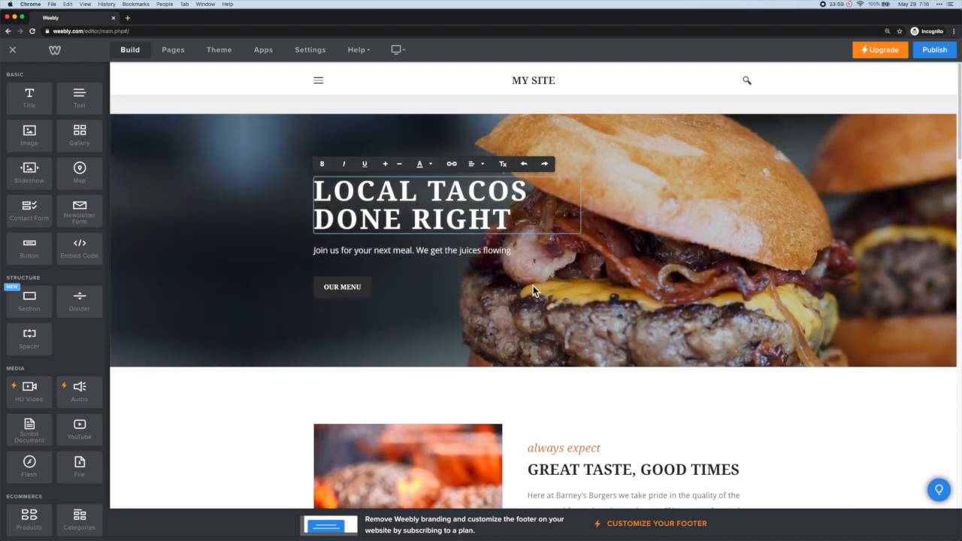
{"action": "left_click", "coordinate": [533, 286]}
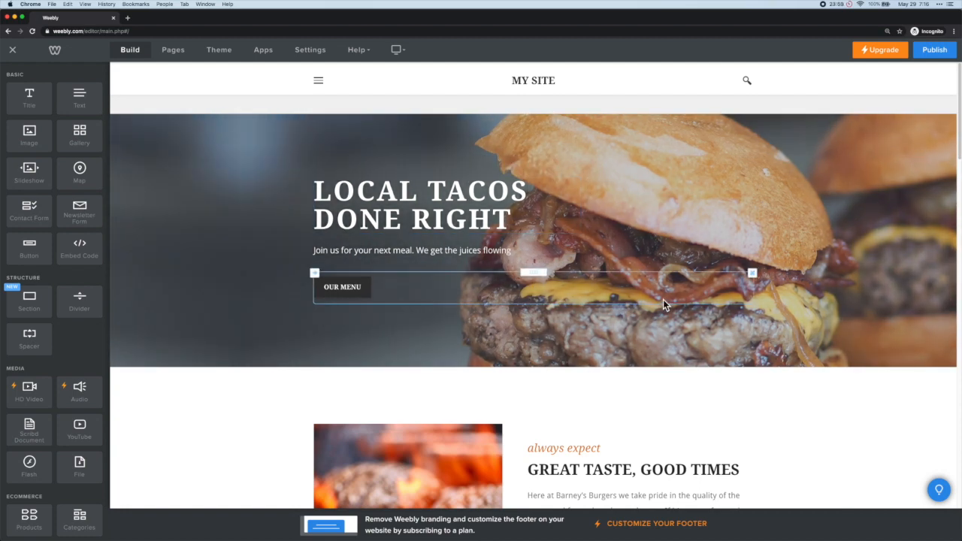
Step: Upload set_of_3_tacos.jpg as the header background image and save it
{"action": "left_click", "coordinate": [734, 341]}
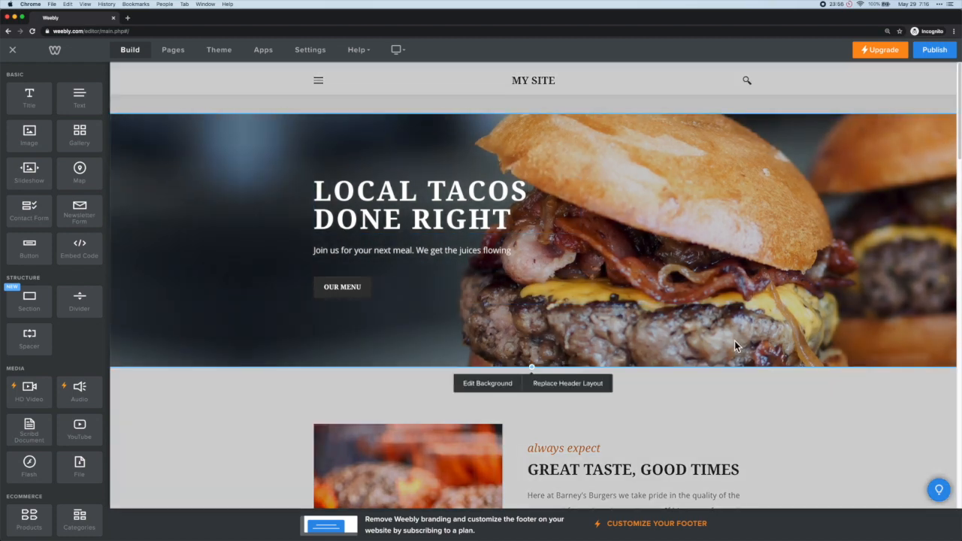
{"action": "left_click", "coordinate": [499, 389]}
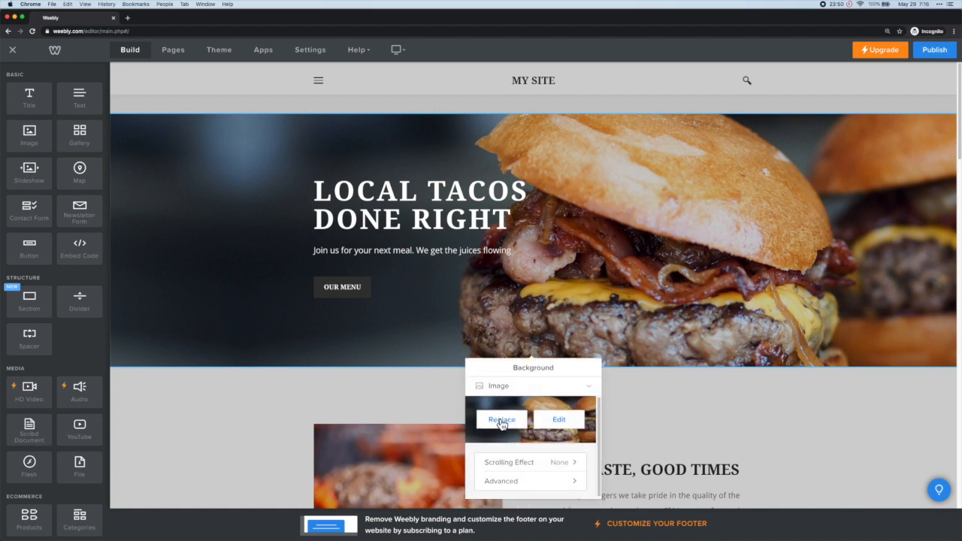
{"action": "left_click", "coordinate": [501, 419]}
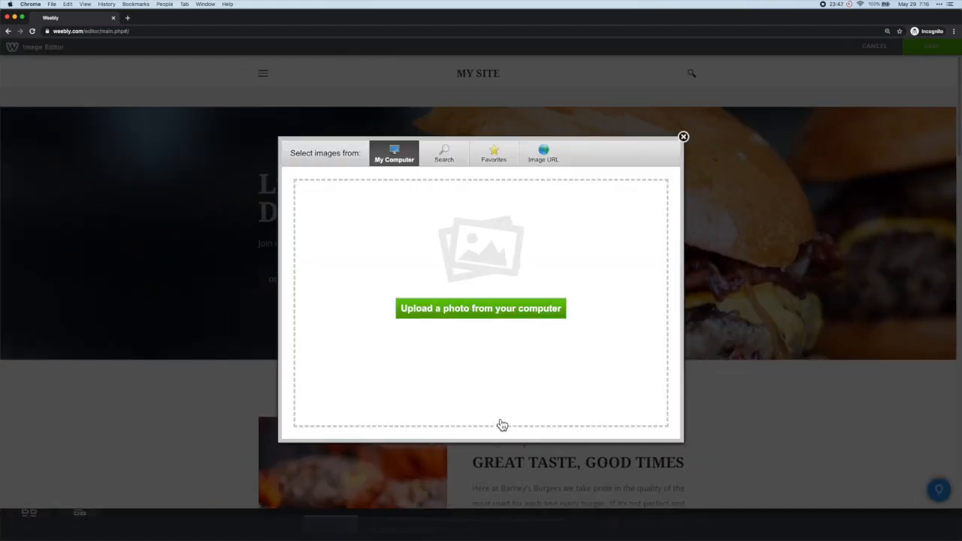
{"action": "left_click", "coordinate": [503, 323]}
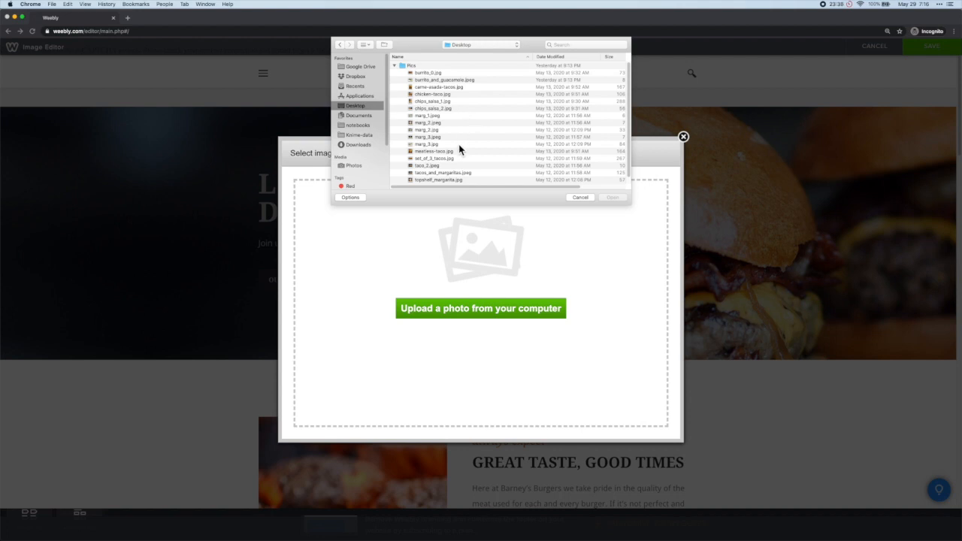
{"action": "left_click", "coordinate": [450, 158]}
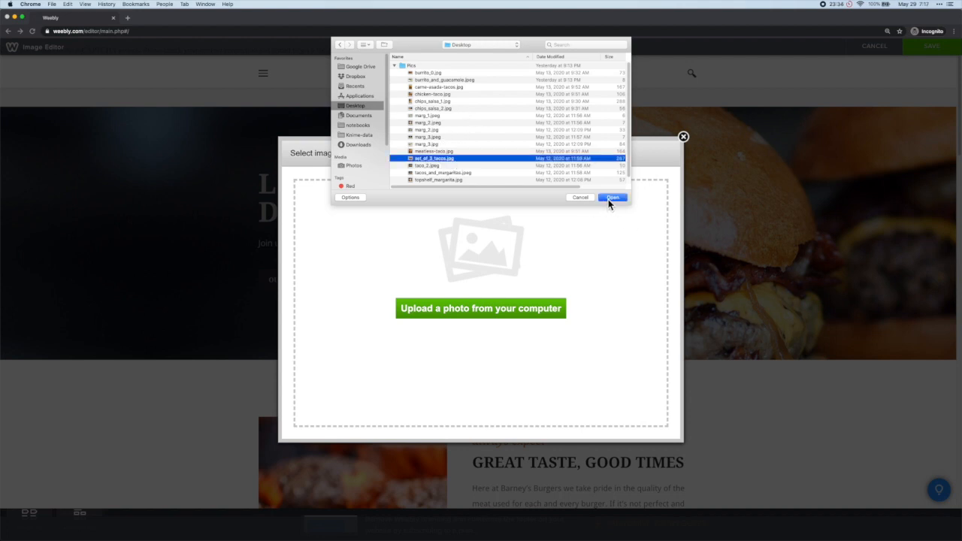
{"action": "left_click", "coordinate": [612, 197]}
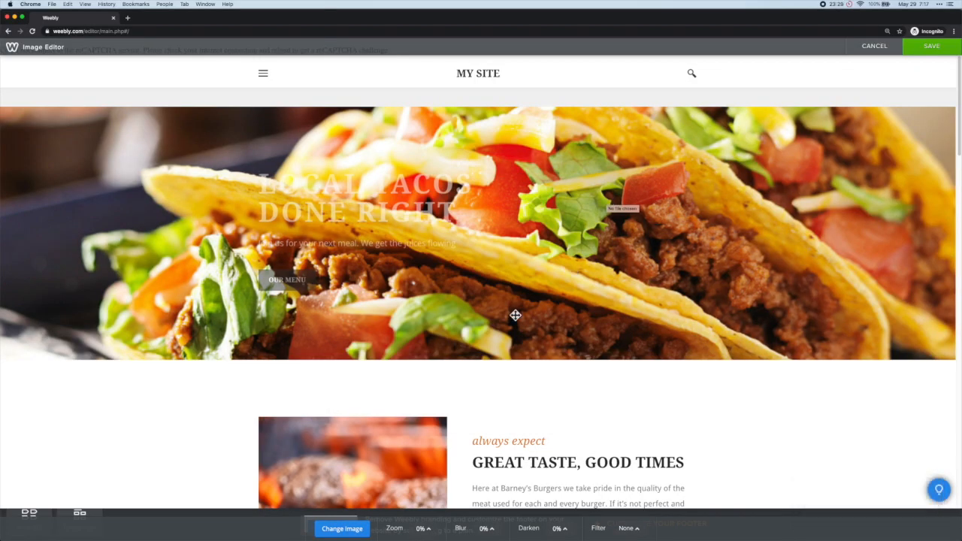
{"action": "left_click", "coordinate": [932, 51]}
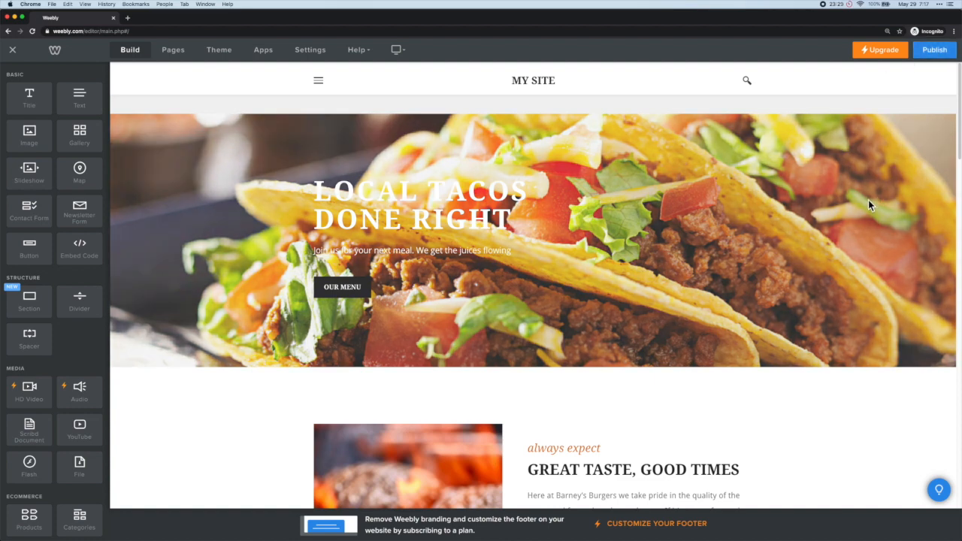
Step: Set the header background's Darken amount to 50% and save
{"action": "left_click", "coordinate": [758, 356]}
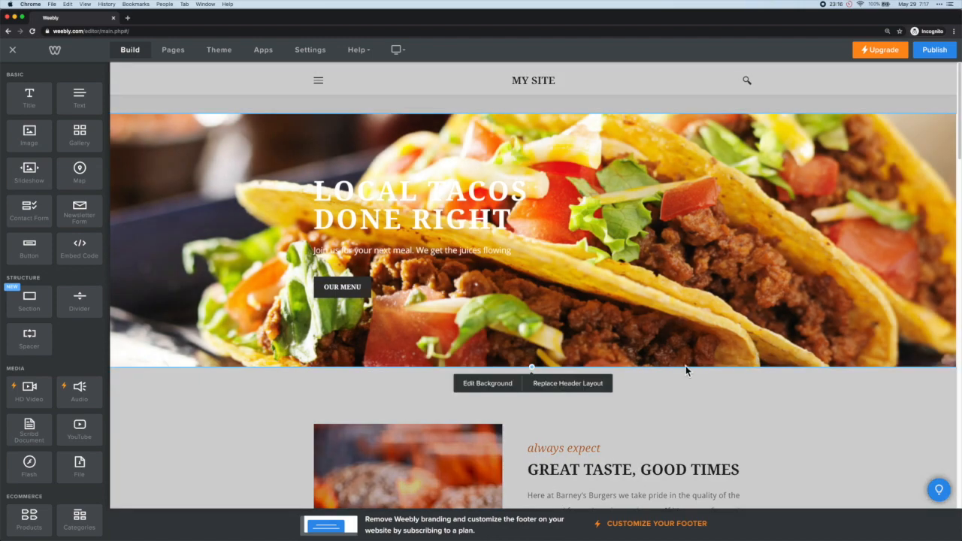
{"action": "left_click", "coordinate": [508, 386]}
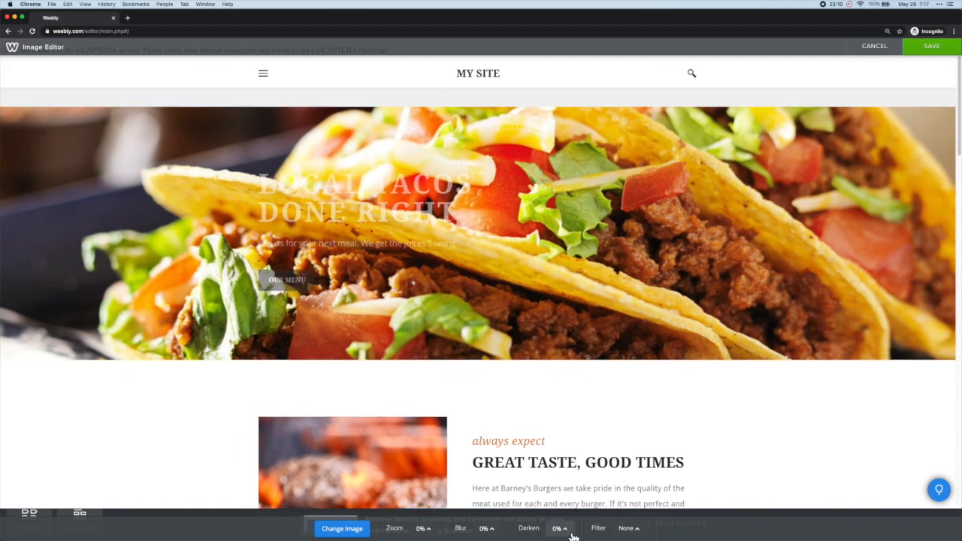
{"action": "left_click", "coordinate": [569, 532]}
{"action": "left_click_drag", "start_coordinate": [564, 516], "coordinate": [563, 484]}
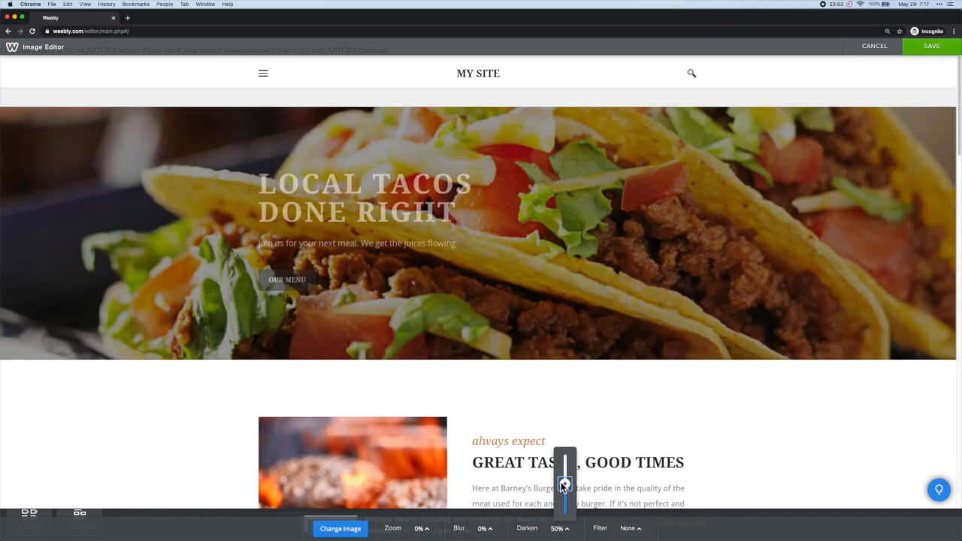
{"action": "left_click", "coordinate": [340, 528]}
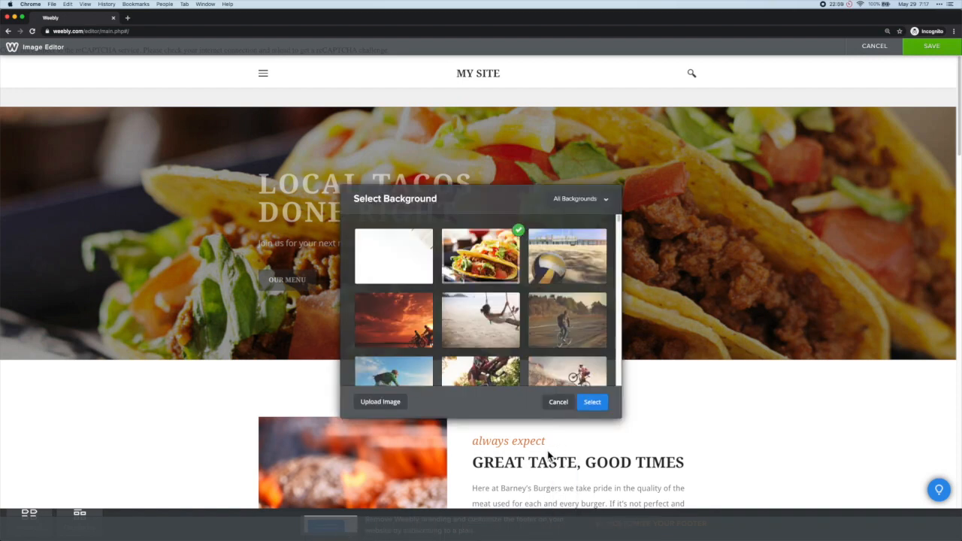
{"action": "left_click", "coordinate": [558, 402]}
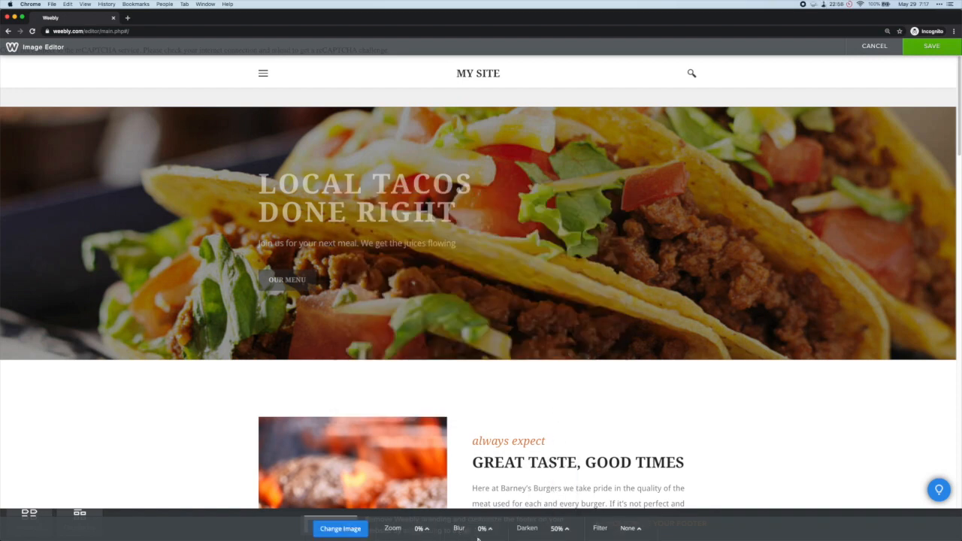
{"action": "left_click", "coordinate": [932, 47]}
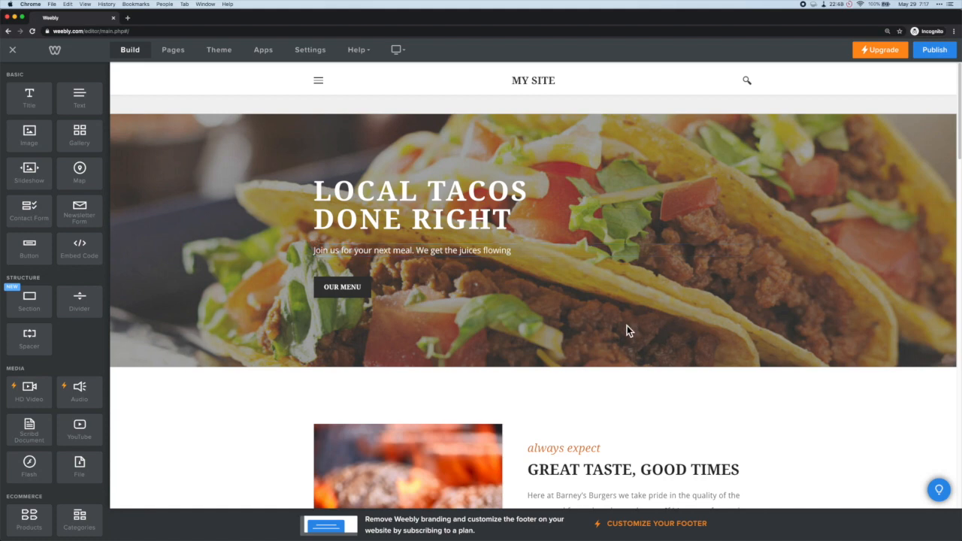
Step: In the intro paragraph, change Barney's Burgers to A1 Tacos and each 'burger' to 'taco'
{"action": "scroll", "coordinate": [580, 304], "scroll_direction": "down", "scroll_amount": 1}
{"action": "scroll", "coordinate": [581, 304], "scroll_direction": "down", "scroll_amount": 3}
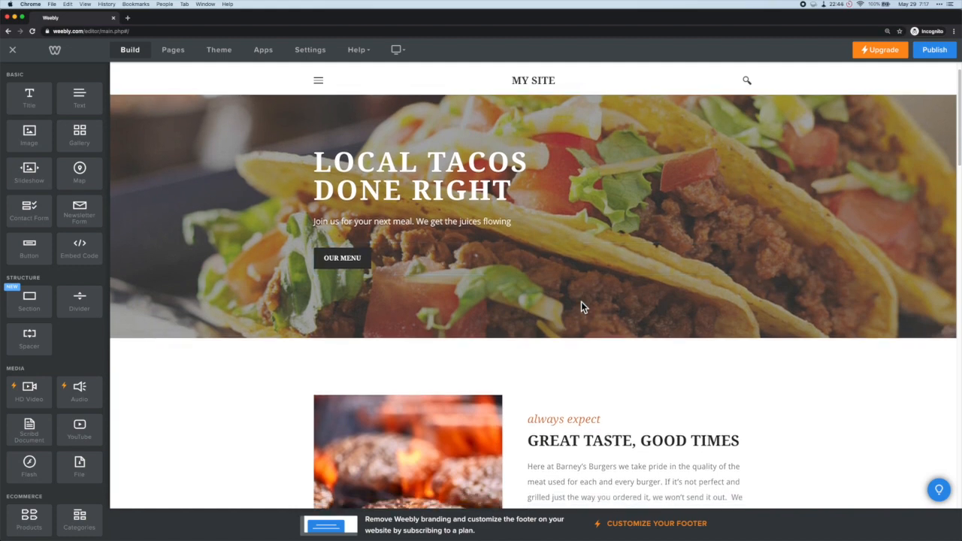
{"action": "scroll", "coordinate": [581, 301], "scroll_direction": "down", "scroll_amount": 3}
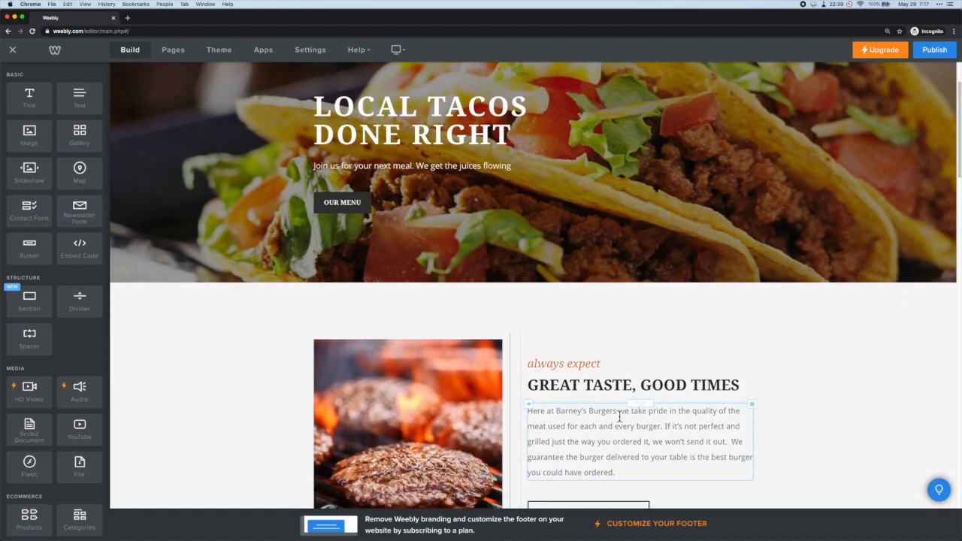
{"action": "left_click", "coordinate": [562, 413]}
{"action": "left_click_drag", "start_coordinate": [556, 411], "coordinate": [615, 412]}
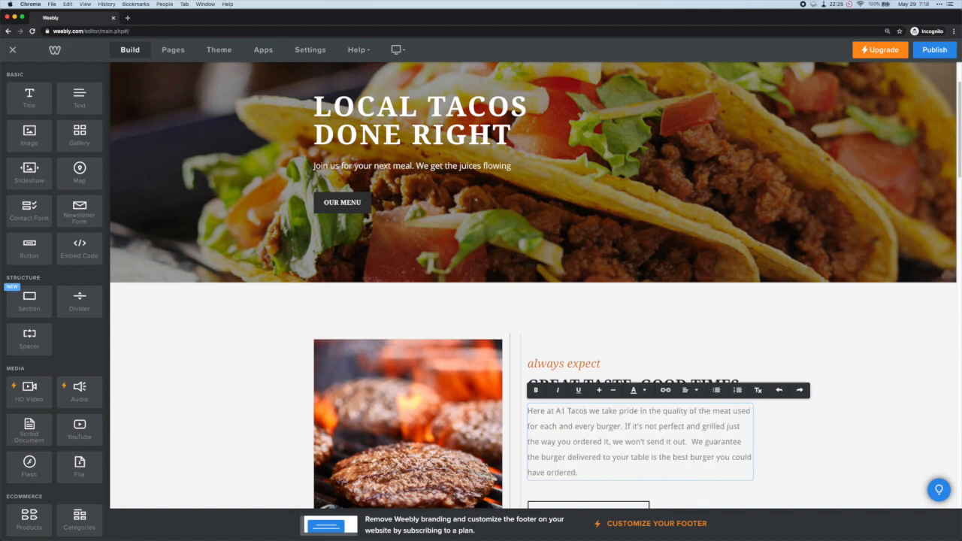
{"action": "left_click", "coordinate": [613, 428]}
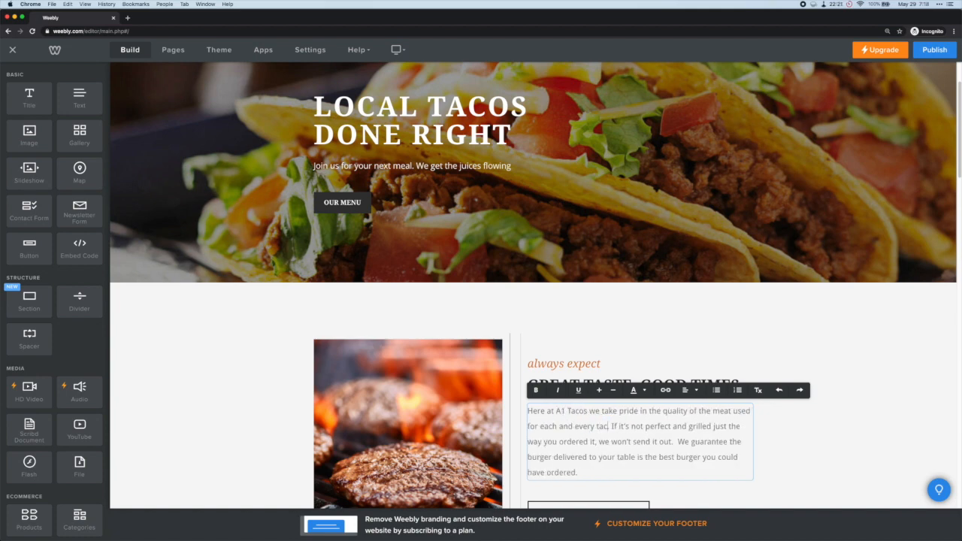
{"action": "type", "text": "o."}
{"action": "double_click", "coordinate": [538, 457]}
{"action": "type", "text": "taco"}
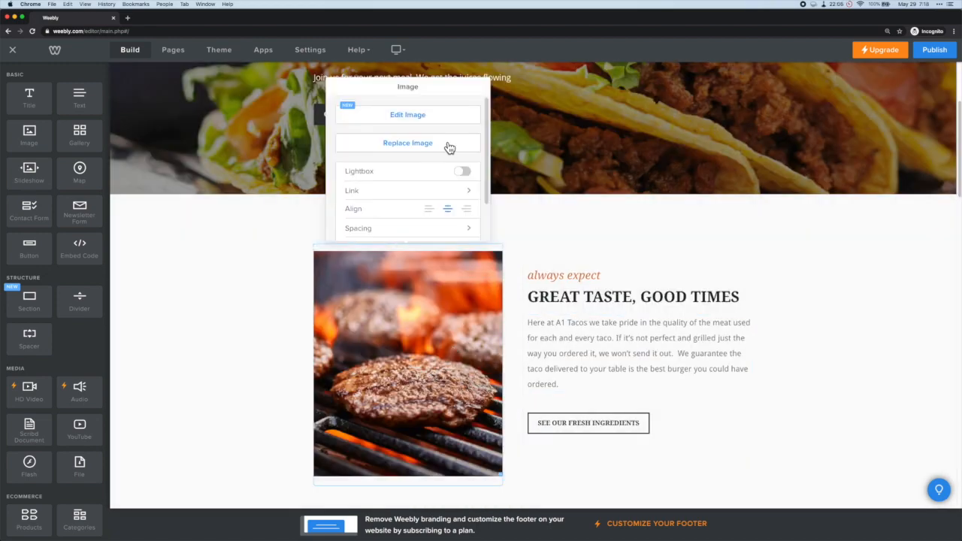
Step: Replace the grilled burger photo with tacos_and_margaritas.jpeg uploaded from the computer
{"action": "left_click", "coordinate": [448, 150]}
{"action": "left_click", "coordinate": [478, 320]}
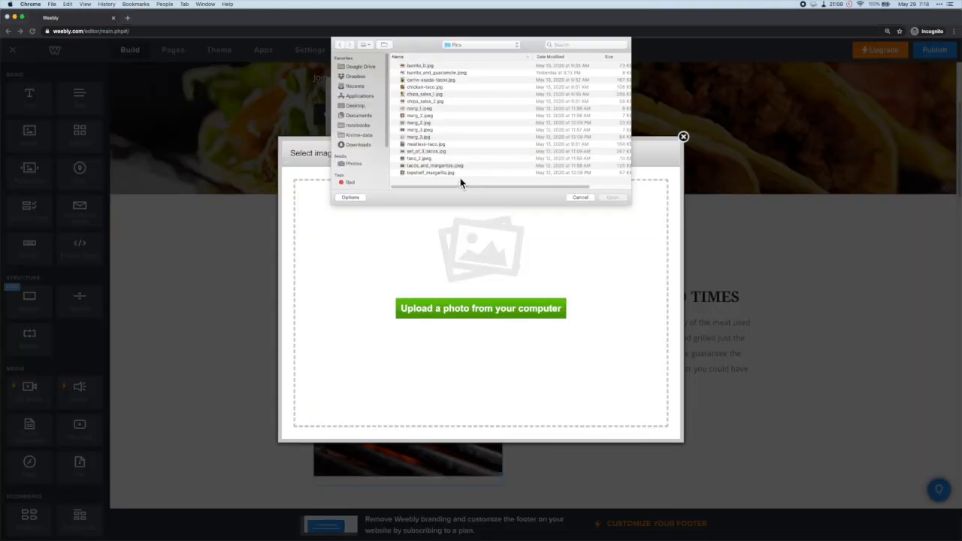
{"action": "double_click", "coordinate": [443, 165]}
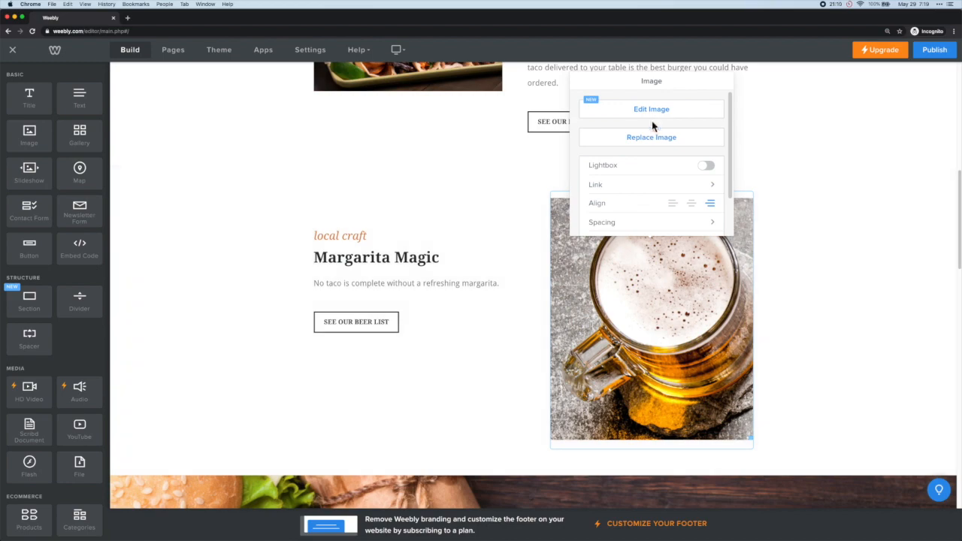
Step: Replace the Margarita Magic beer photo with topshelf_margarita.jpg
{"action": "left_click", "coordinate": [654, 137]}
{"action": "left_click", "coordinate": [521, 308]}
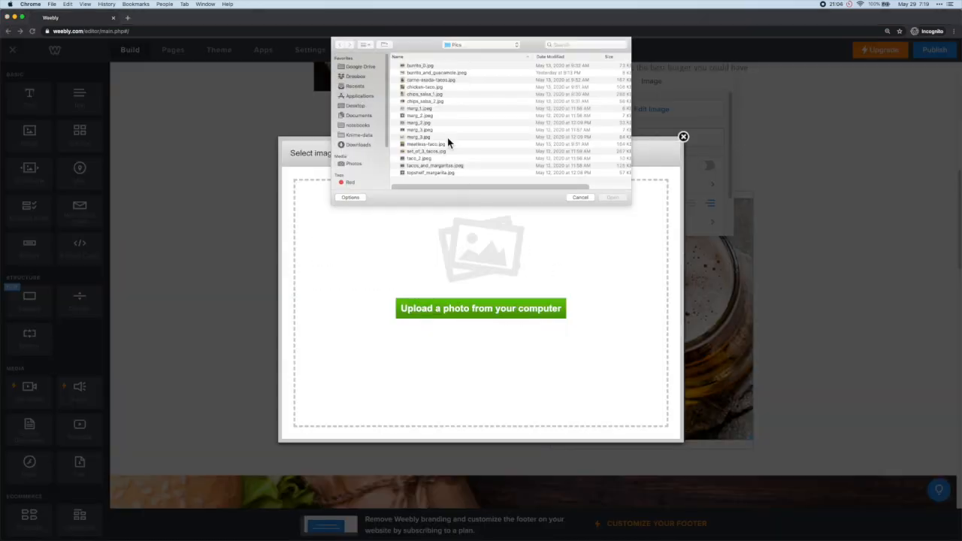
{"action": "left_click", "coordinate": [443, 180]}
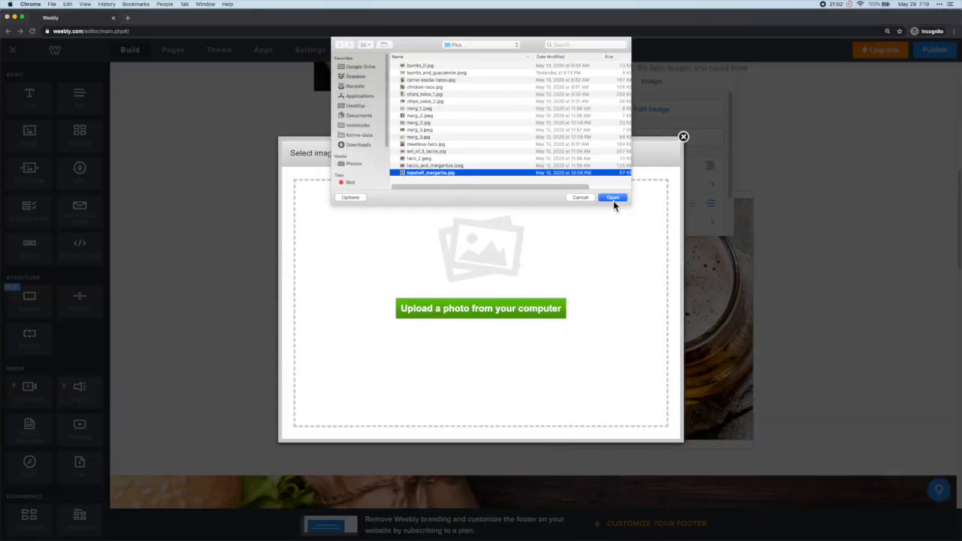
{"action": "left_click", "coordinate": [613, 200]}
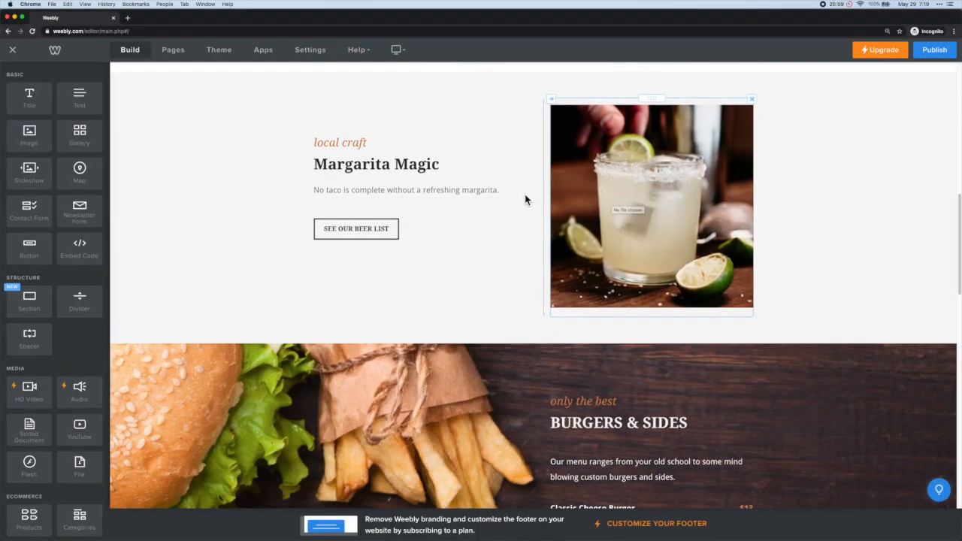
Step: Delete the Burgers & Sides and fresh fries sections from the home page
{"action": "scroll", "coordinate": [524, 200], "scroll_direction": "down", "scroll_amount": 3}
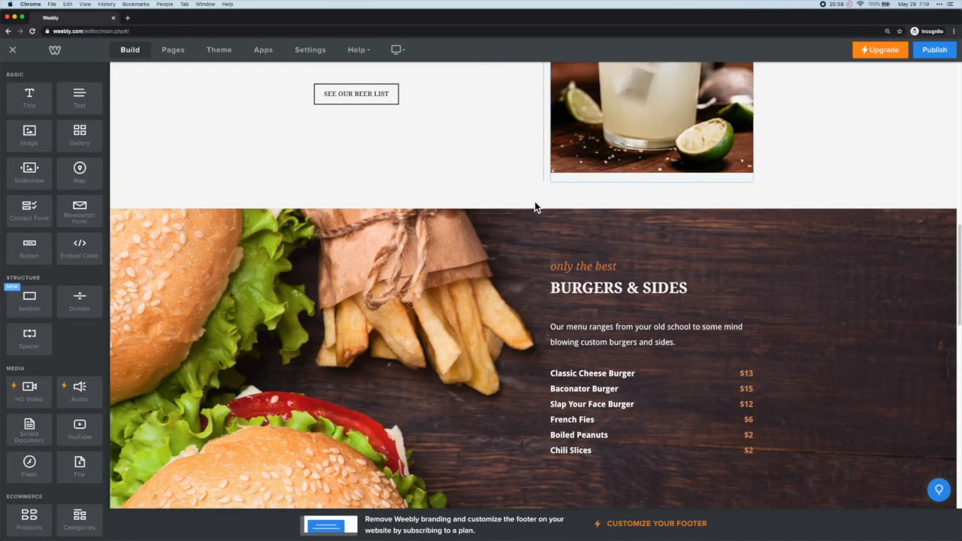
{"action": "scroll", "coordinate": [773, 296], "scroll_direction": "down", "scroll_amount": 2}
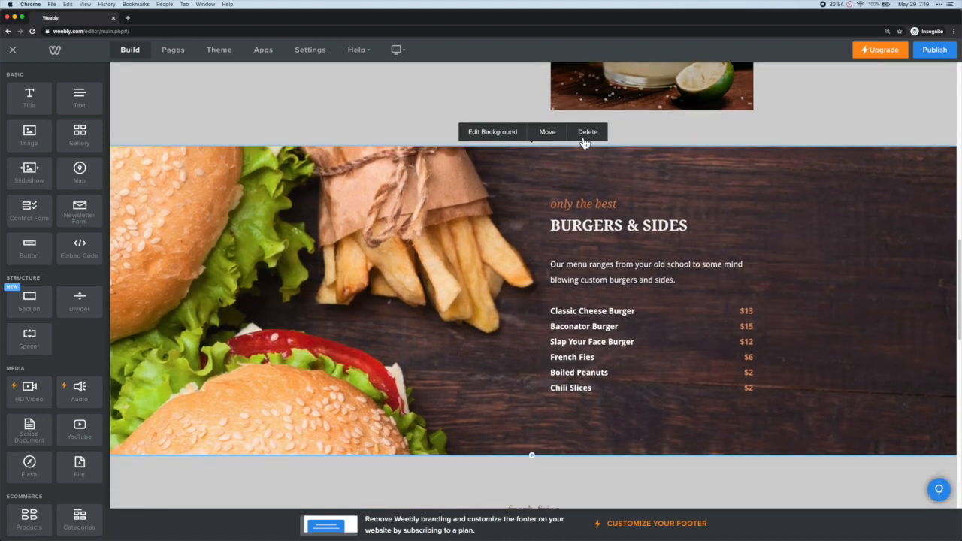
{"action": "left_click", "coordinate": [584, 140]}
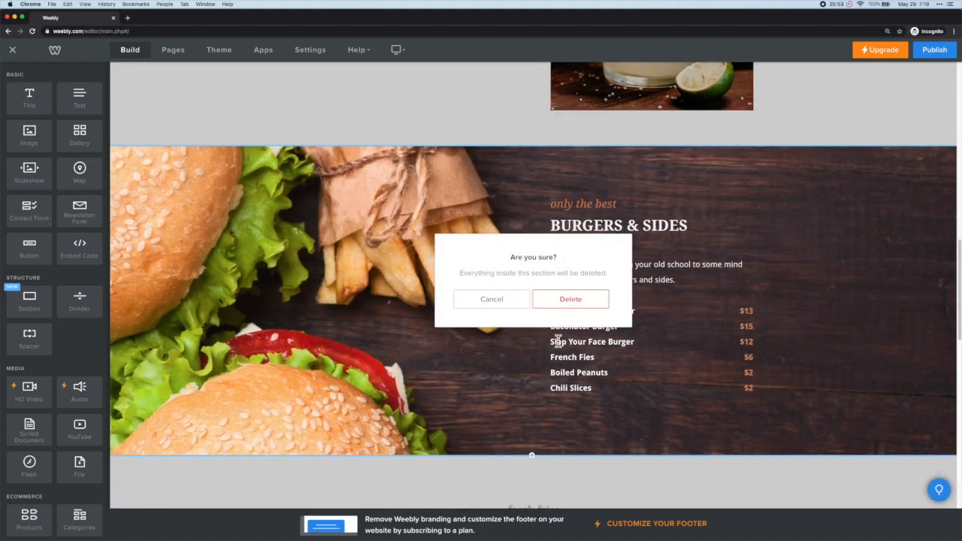
{"action": "left_click", "coordinate": [574, 302]}
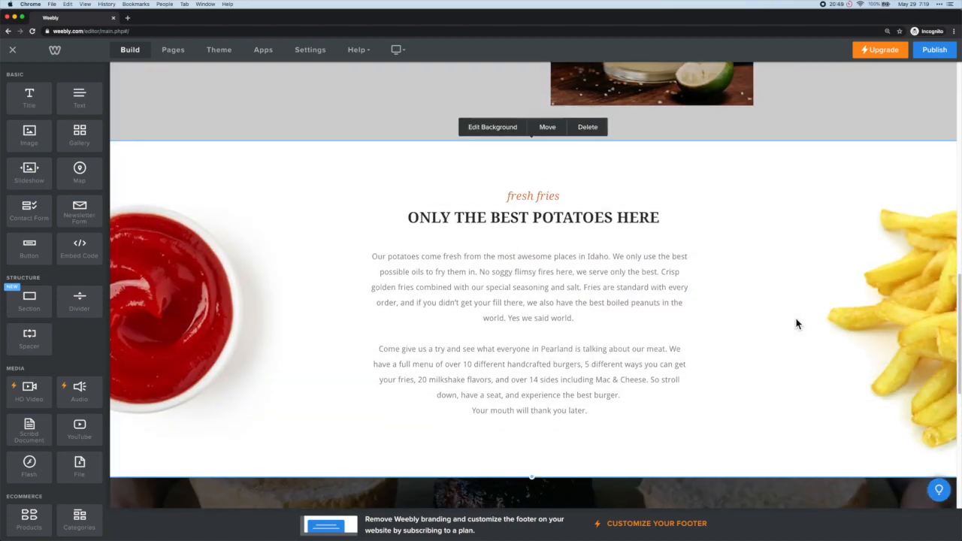
{"action": "scroll", "coordinate": [796, 324], "scroll_direction": "down", "scroll_amount": 1}
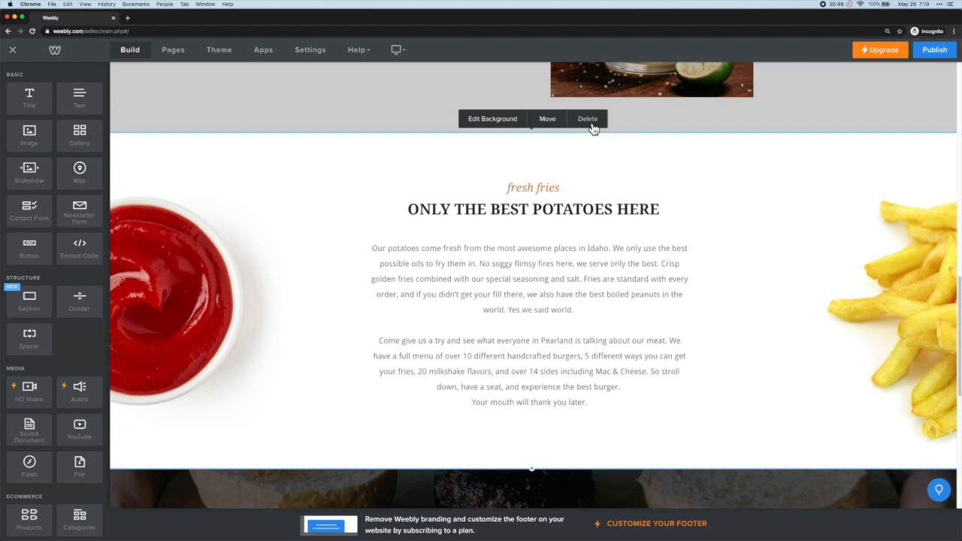
{"action": "left_click", "coordinate": [592, 128]}
{"action": "left_click", "coordinate": [576, 316]}
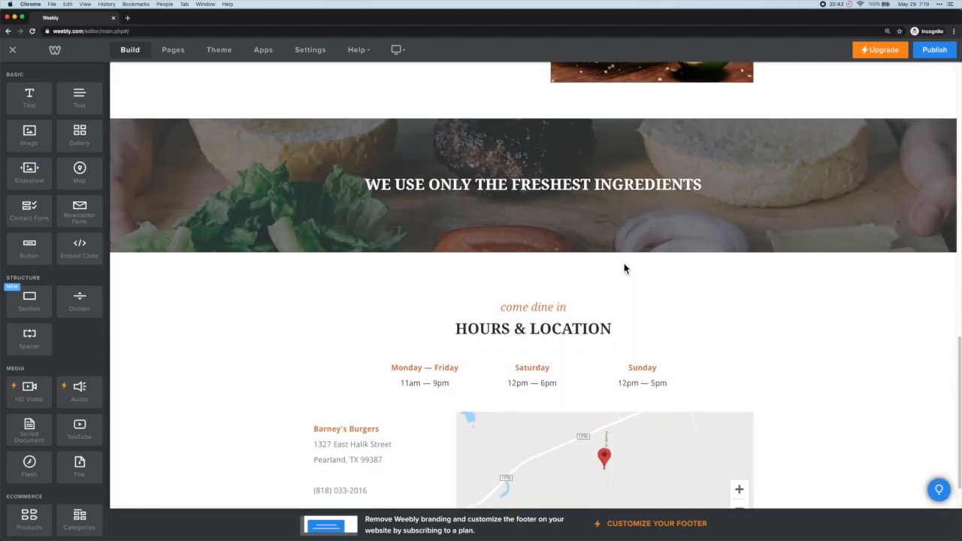
Step: Delete the Hours & Location section and scroll back to the top of the page
{"action": "scroll", "coordinate": [624, 269], "scroll_direction": "down", "scroll_amount": 2}
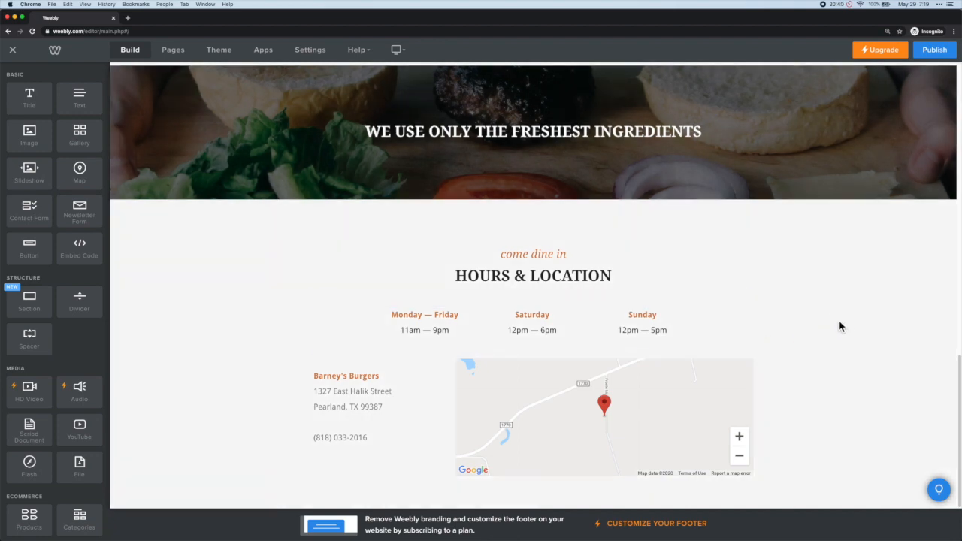
{"action": "scroll", "coordinate": [839, 326], "scroll_direction": "down", "scroll_amount": 1}
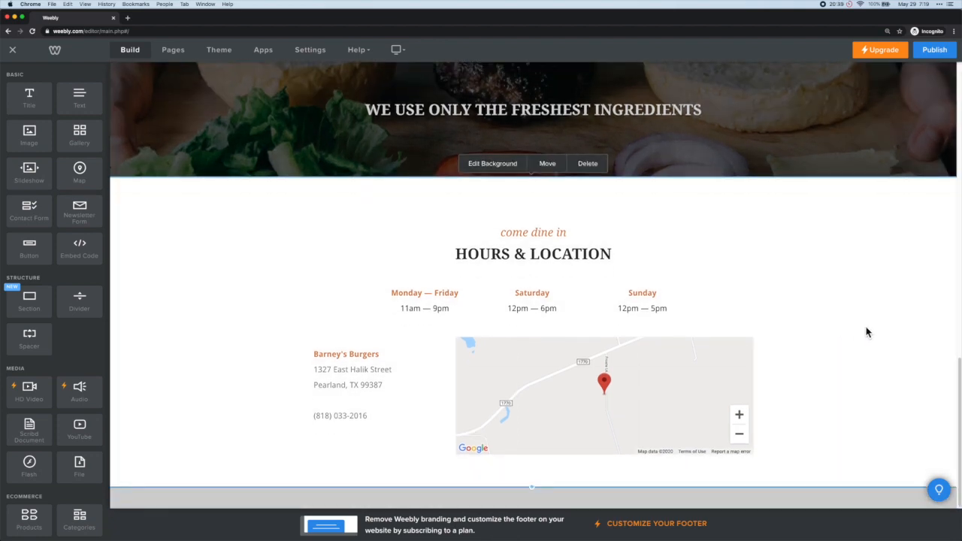
{"action": "left_click", "coordinate": [587, 165]}
{"action": "left_click", "coordinate": [567, 306]}
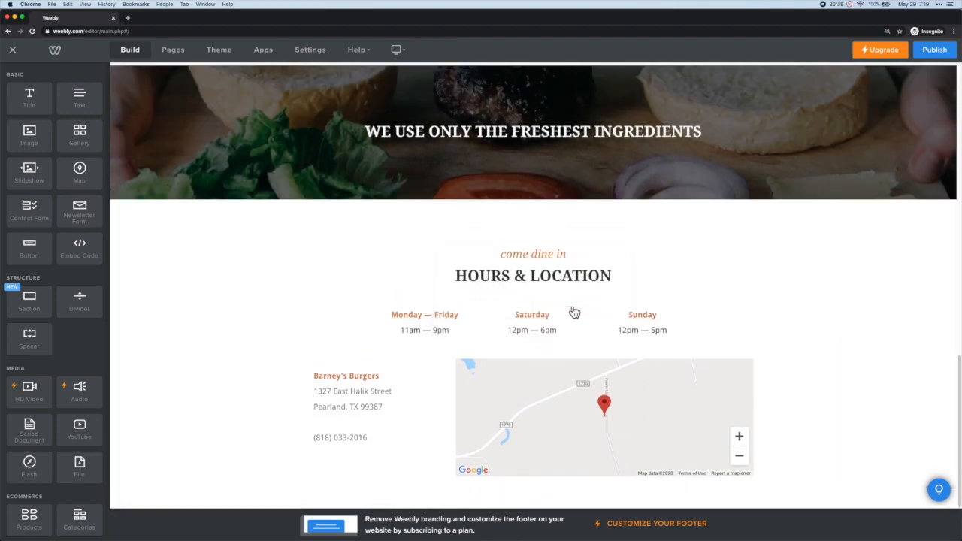
{"action": "scroll", "coordinate": [573, 312], "scroll_direction": "up", "scroll_amount": 5}
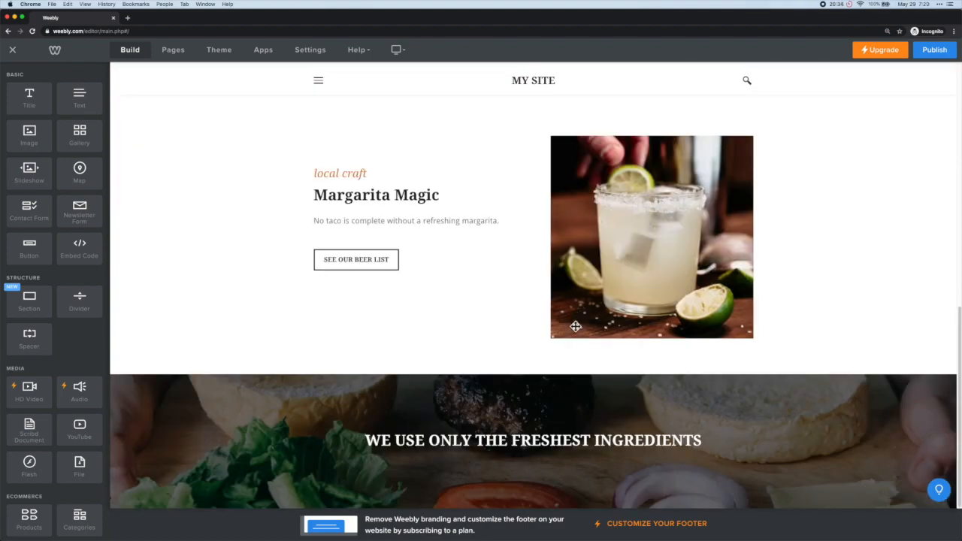
{"action": "scroll", "coordinate": [586, 367], "scroll_direction": "up", "scroll_amount": 8}
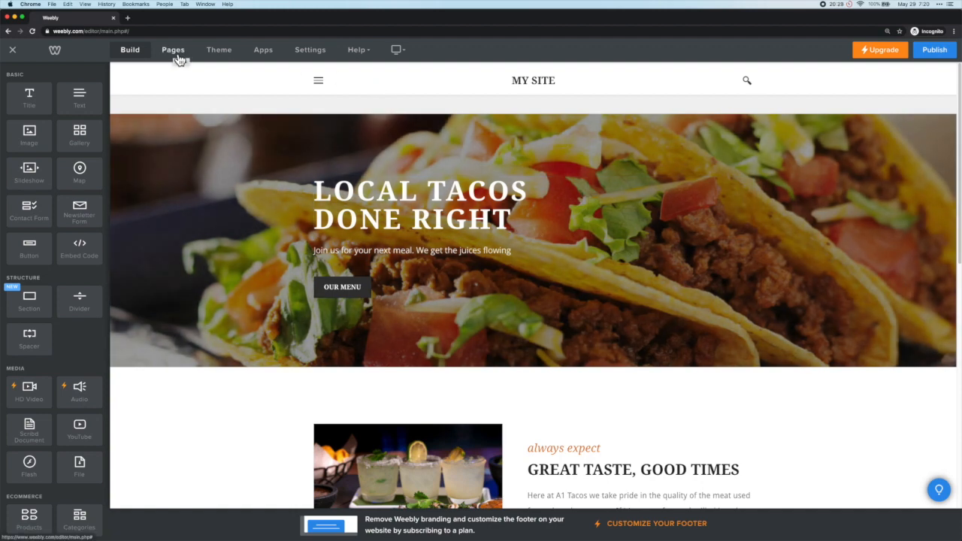
Step: Move the Locations page up in the page order, open Menu, and start retyping its heading
{"action": "left_click", "coordinate": [178, 57]}
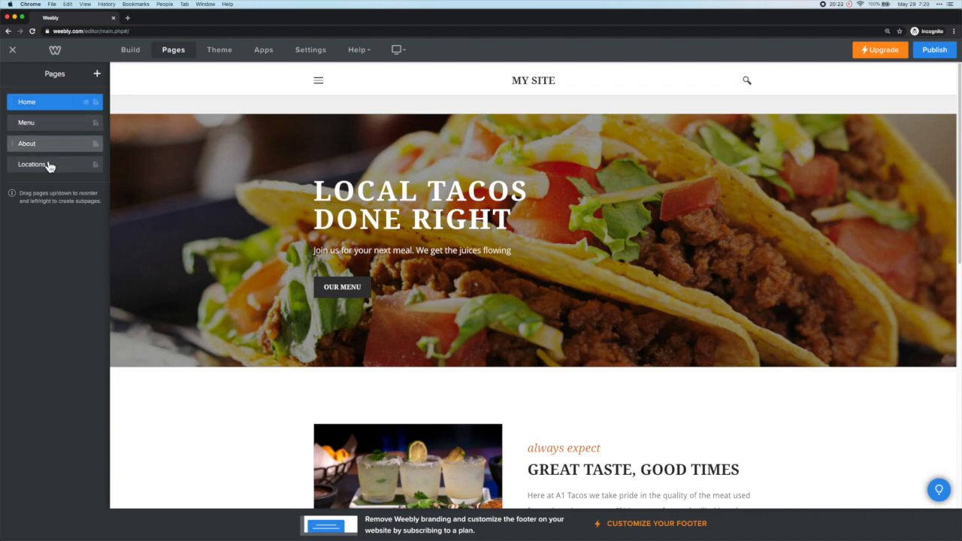
{"action": "left_click_drag", "start_coordinate": [48, 170], "coordinate": [60, 136]}
{"action": "left_click", "coordinate": [60, 131]}
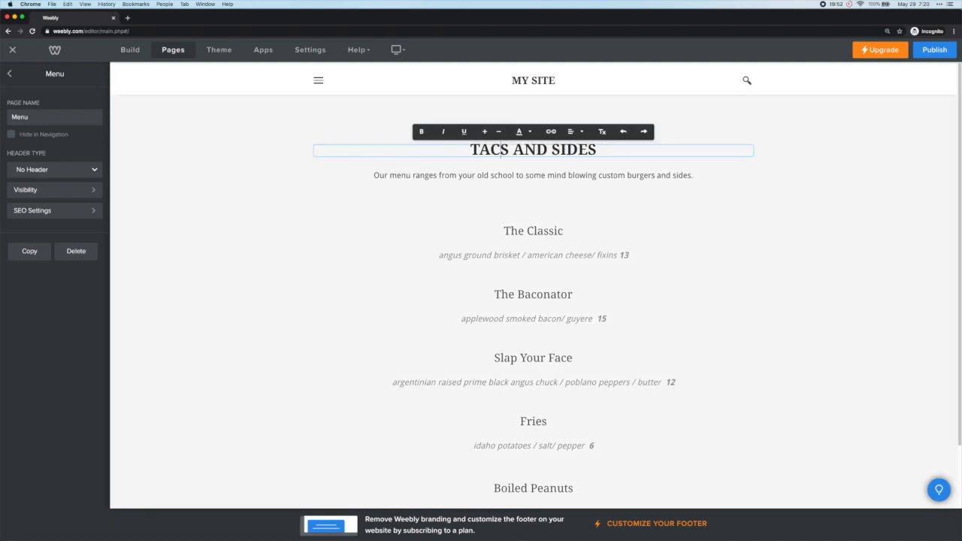
{"action": "type", "text": "O"}
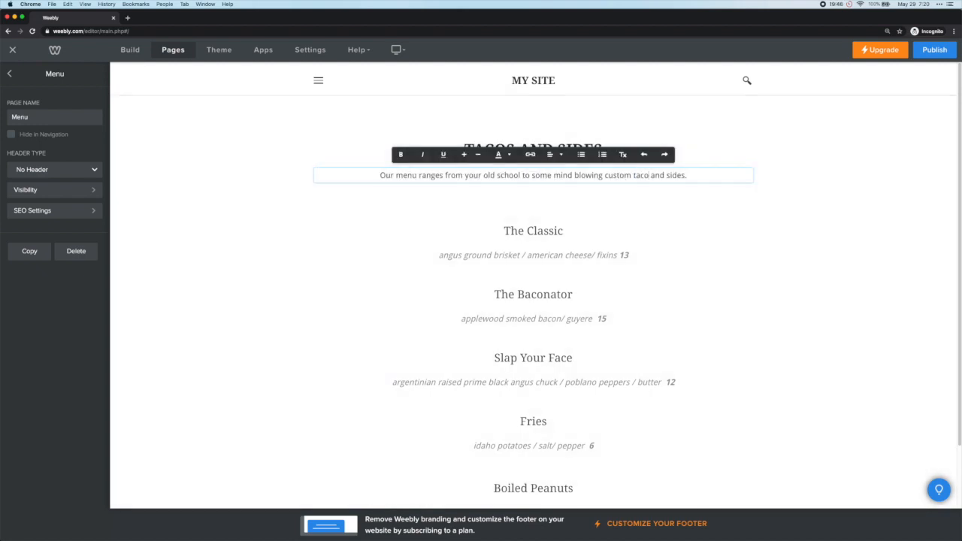
{"action": "type", "text": "s"}
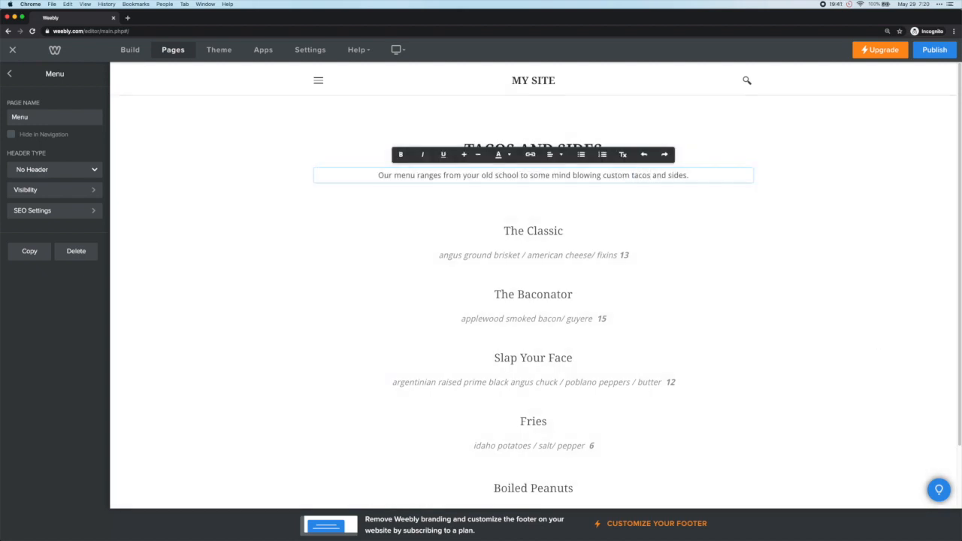
Step: Rename the first two dishes to Deluxe Taco Plate and Burrito Supreme with new descriptions
{"action": "left_click_drag", "start_coordinate": [565, 231], "coordinate": [481, 227]}
{"action": "type", "text": "Deluxe Taco Plate"}
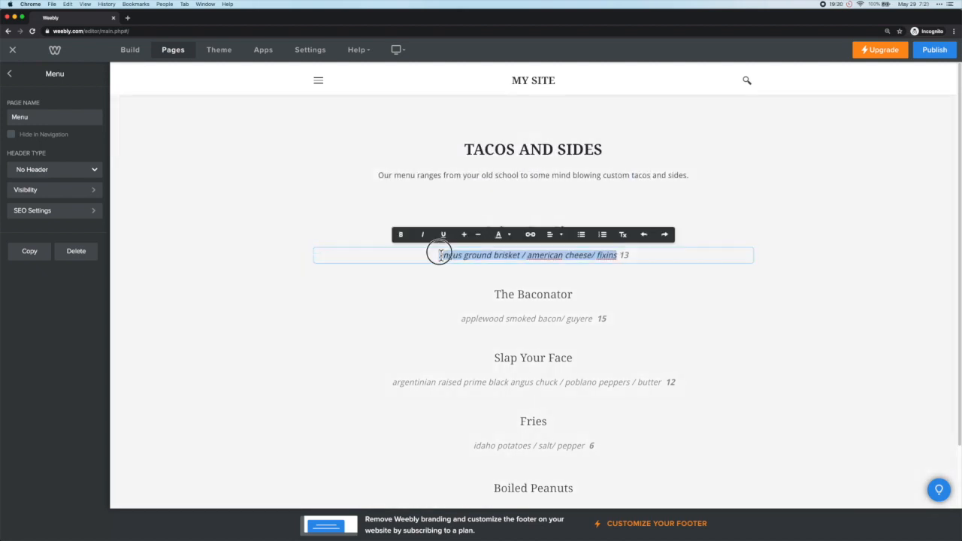
{"action": "type", "text": "three crispy hard-shell tacos"}
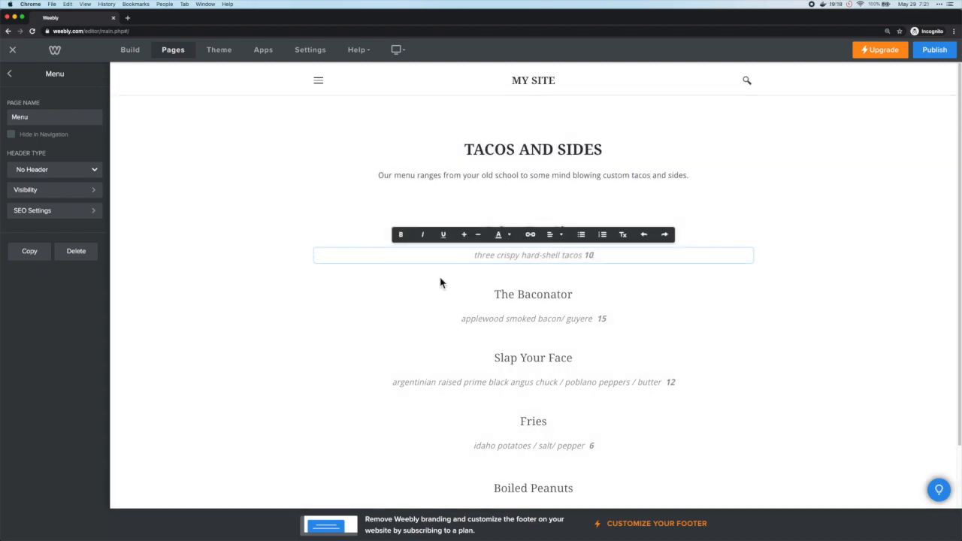
{"action": "left_click_drag", "start_coordinate": [571, 294], "coordinate": [493, 294]}
{"action": "type", "text": "Buttirito Supreme"}
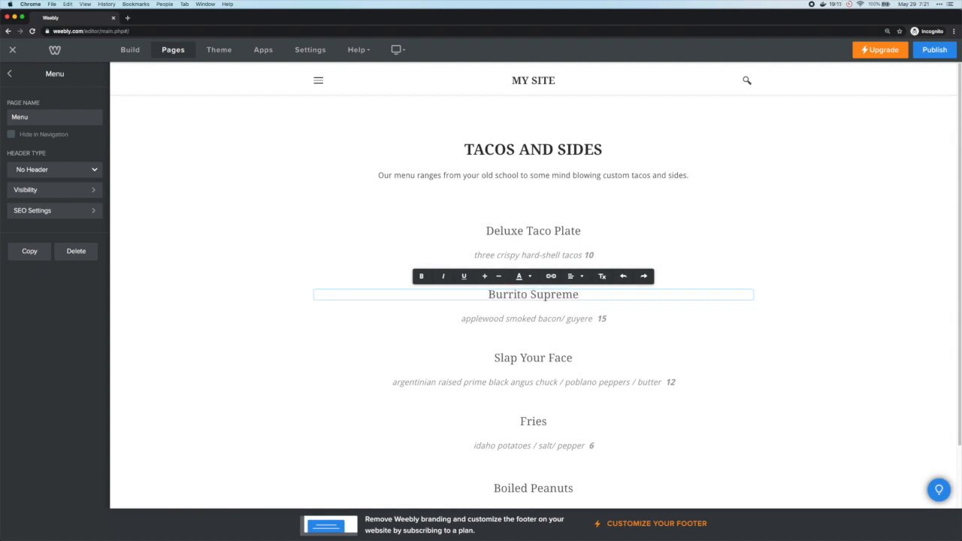
{"action": "left_click_drag", "start_coordinate": [461, 318], "coordinate": [590, 318]}
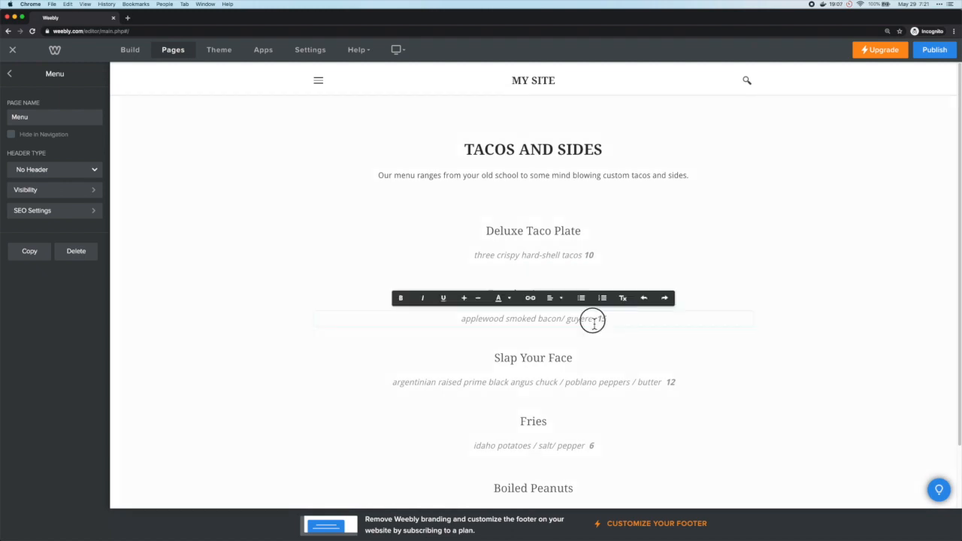
{"action": "type", "text": "the monster with everything, and we mean everything"}
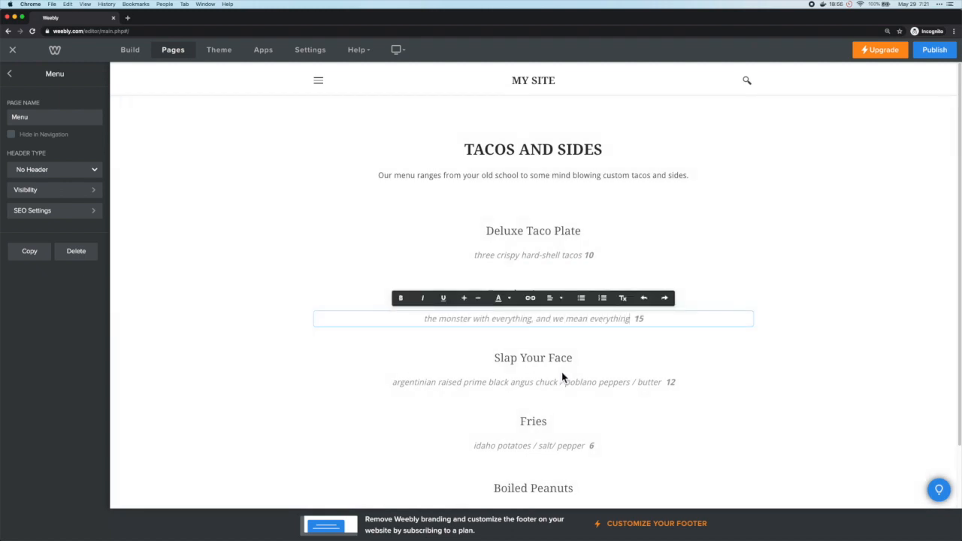
Step: Turn the next items into Margarita (price 7) and Chips & Salsa with new descriptions
{"action": "left_click_drag", "start_coordinate": [572, 357], "coordinate": [492, 357]}
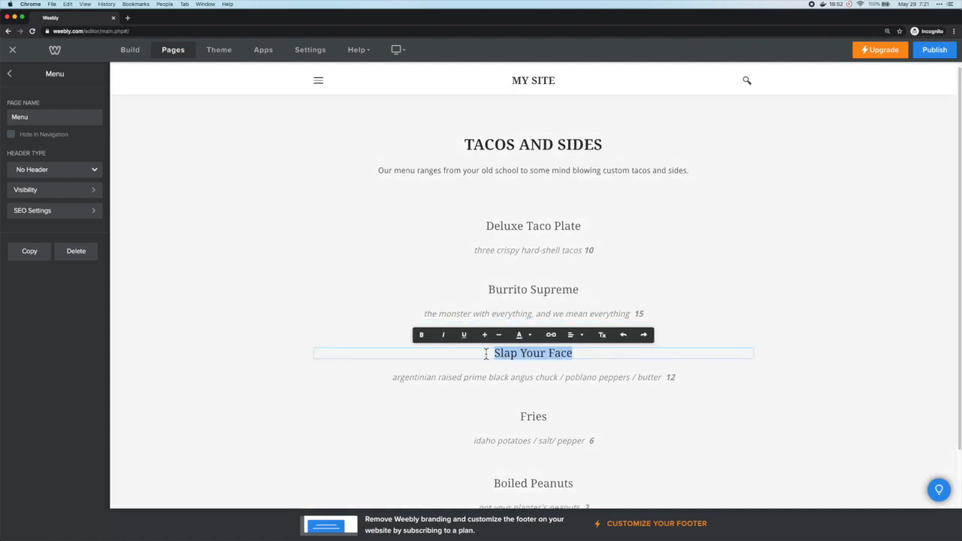
{"action": "type", "text": "Margarita"}
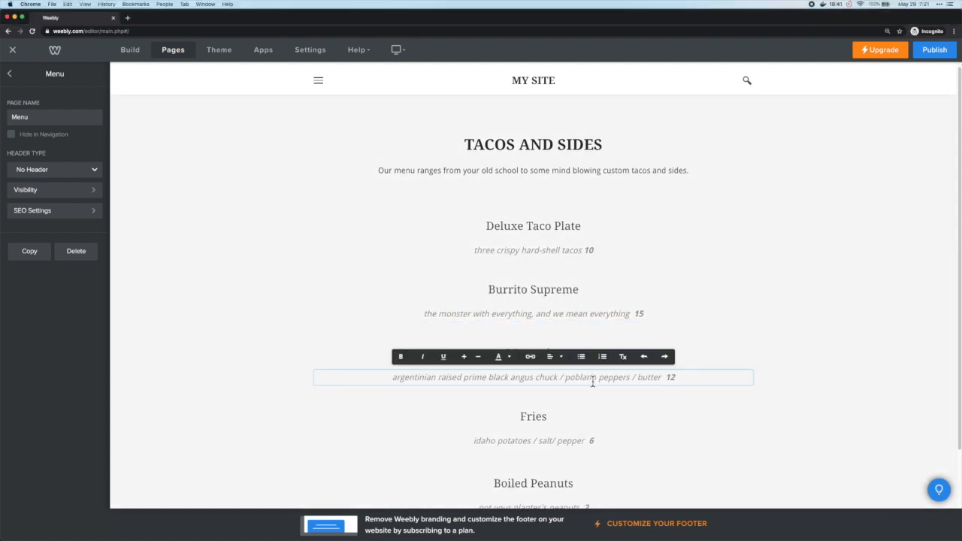
{"action": "left_click_drag", "start_coordinate": [592, 376], "coordinate": [382, 381]}
{"action": "type", "text": "top-shelf margarita to round out that perfect mexican meal"}
{"action": "type", "text": "7"}
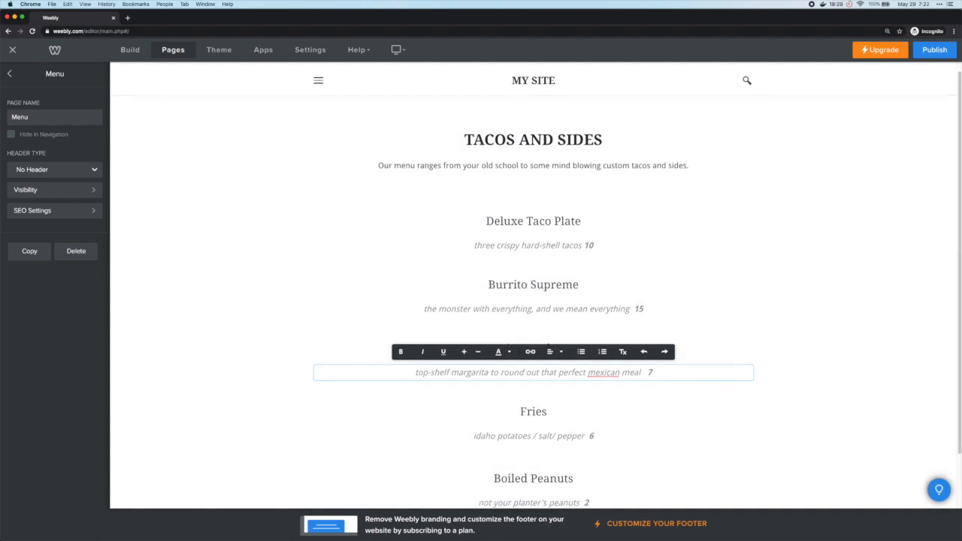
{"action": "scroll", "coordinate": [532, 301], "scroll_direction": "down", "scroll_amount": 1}
{"action": "type", "text": "Chips &"}
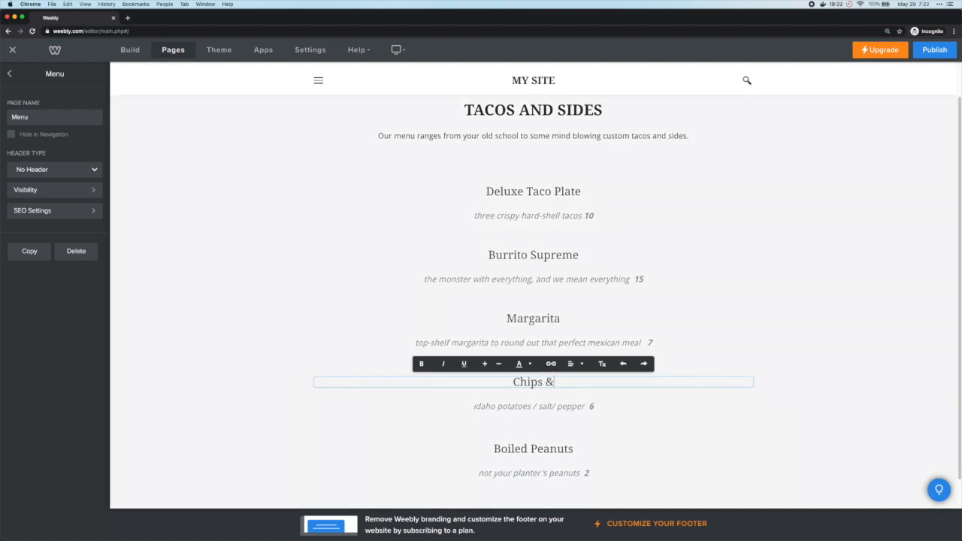
{"action": "left_click_drag", "start_coordinate": [585, 407], "coordinate": [473, 408]}
{"action": "type", "text": "ydur classic side dish with guacamole upgrade available  6"}
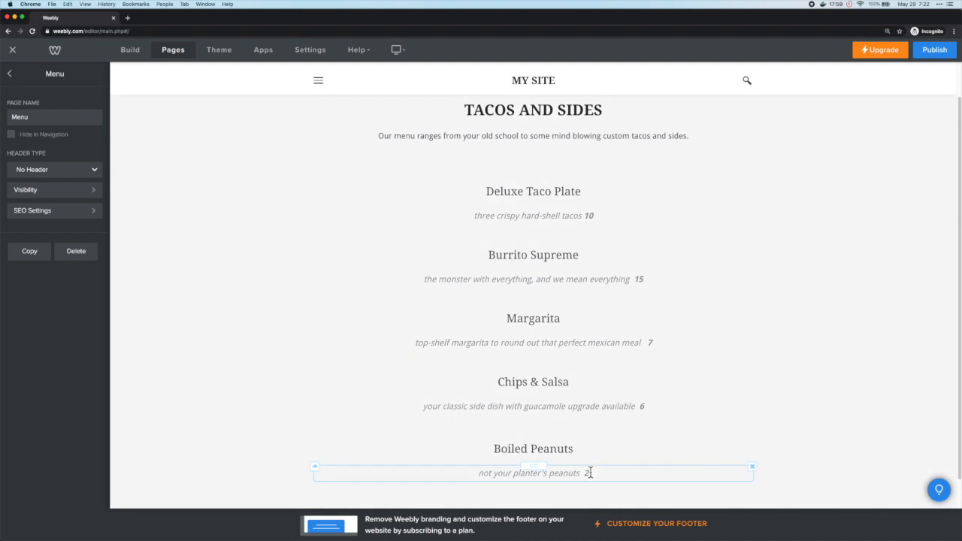
Step: Delete the Boiled Peanuts description and heading, then return to the pages list
{"action": "left_click", "coordinate": [753, 469]}
{"action": "left_click", "coordinate": [733, 438]}
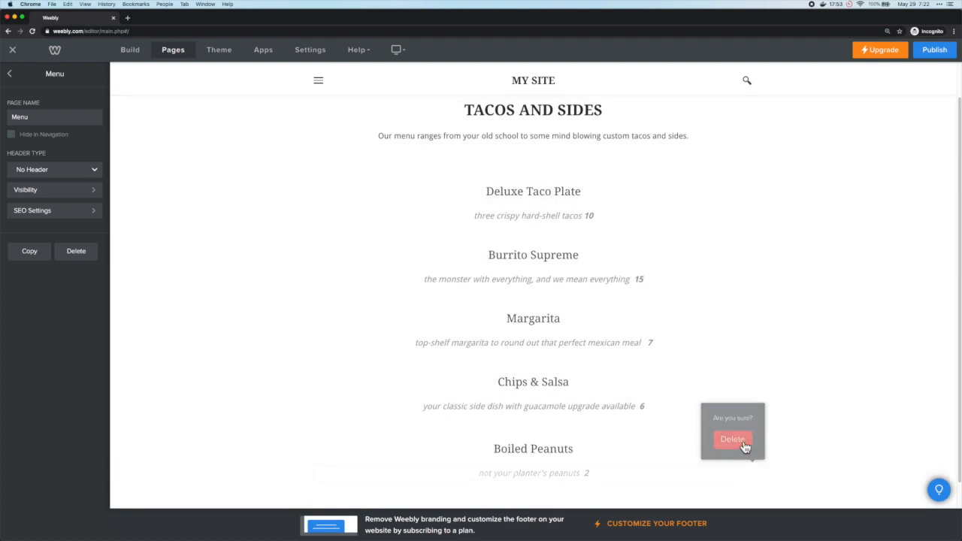
{"action": "left_click", "coordinate": [752, 446]}
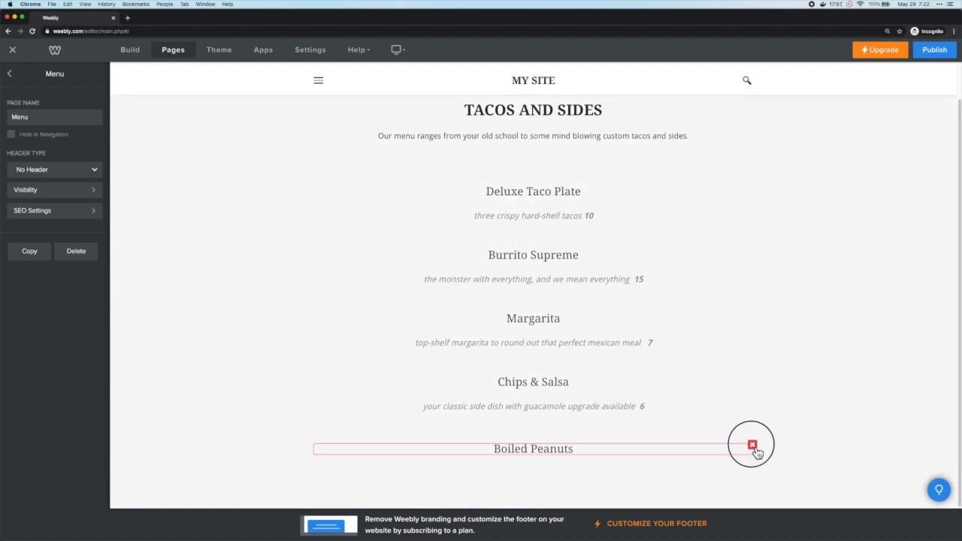
{"action": "left_click", "coordinate": [733, 416]}
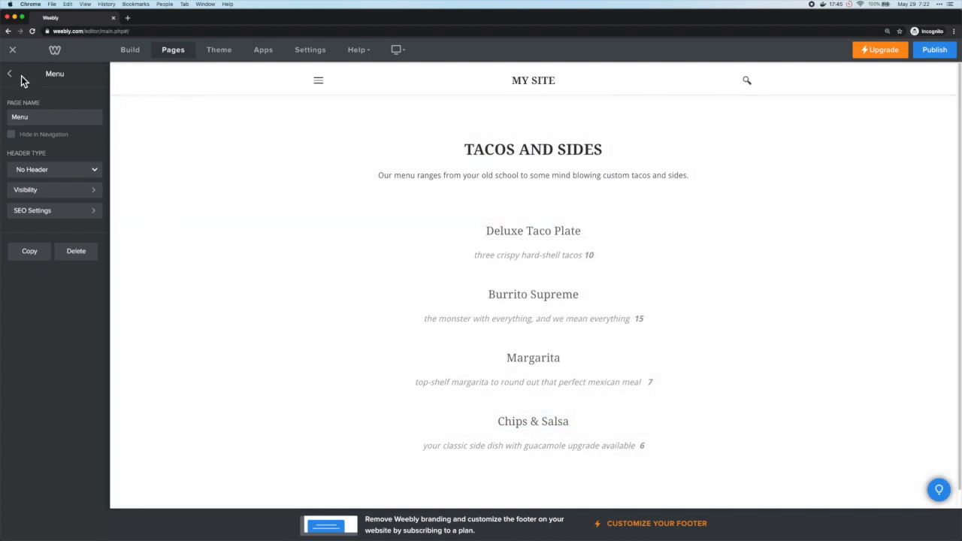
{"action": "left_click", "coordinate": [10, 73]}
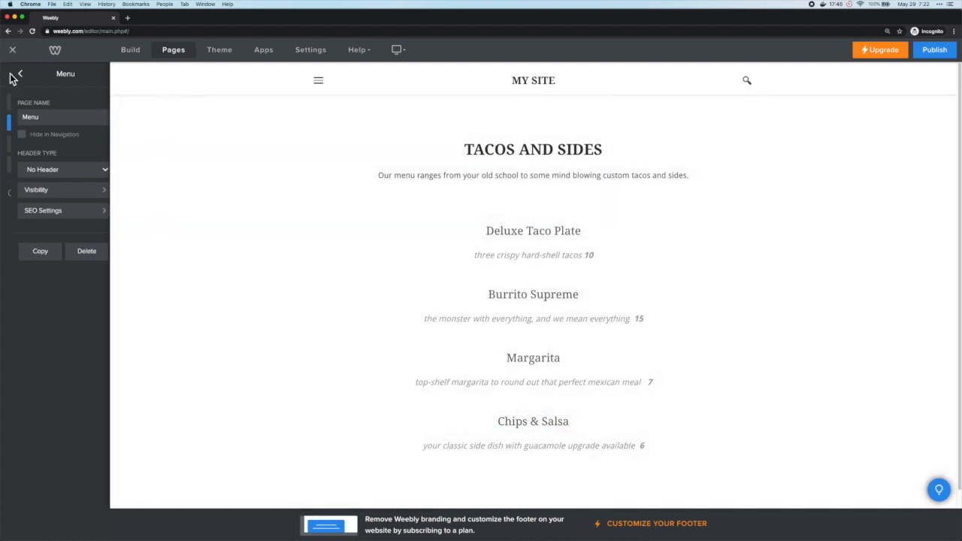
Step: Delete the About page, confirming in the Delete Page dialog
{"action": "left_click", "coordinate": [57, 148]}
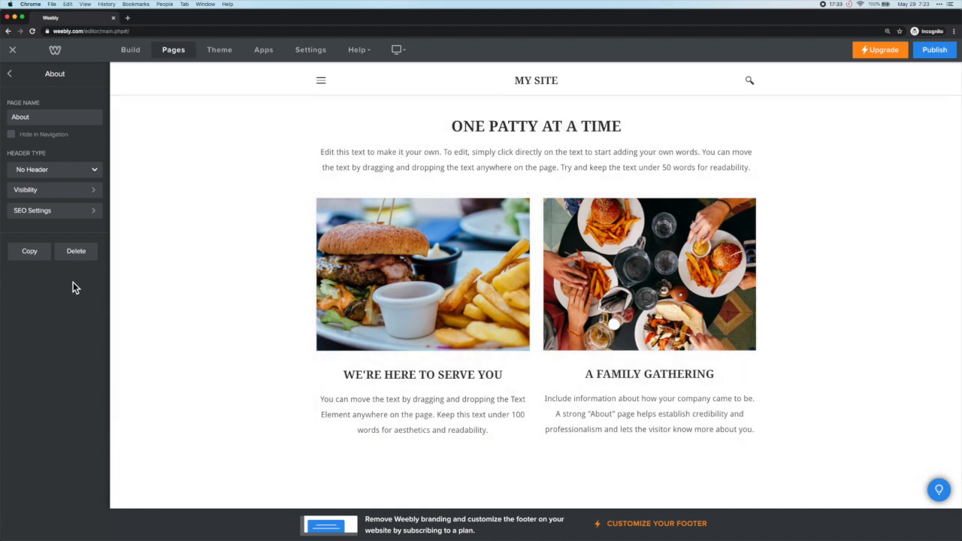
{"action": "left_click", "coordinate": [76, 261]}
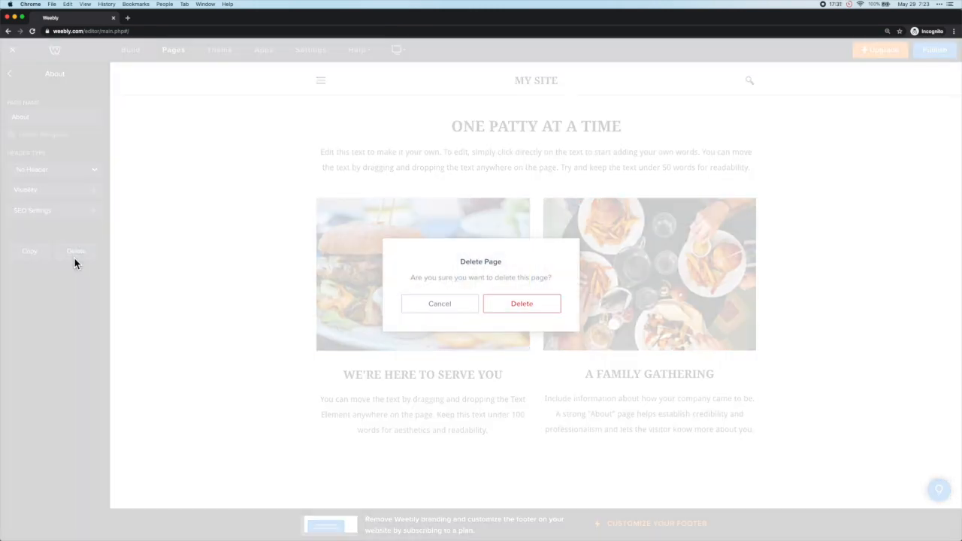
{"action": "left_click", "coordinate": [511, 307]}
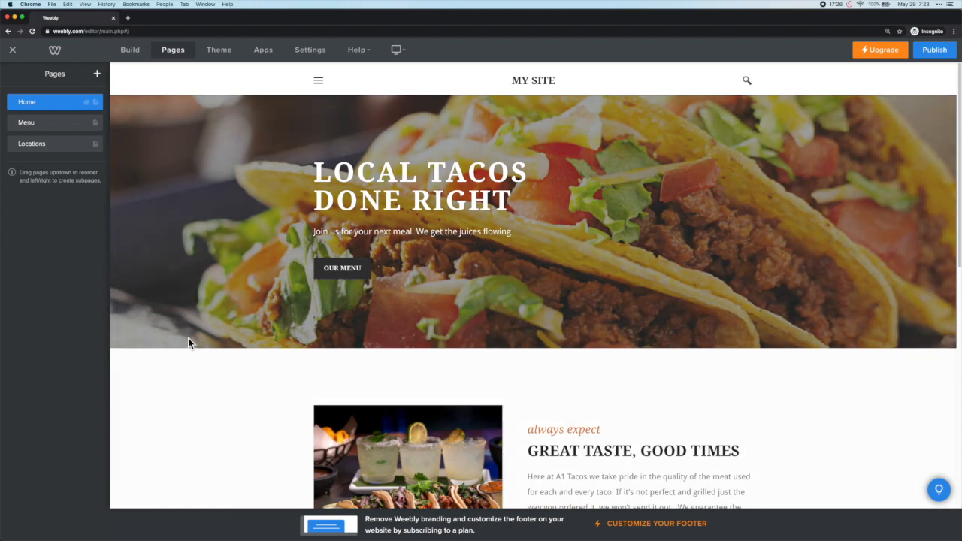
Step: Change the Locations heading city from Pearland to Hillsboro, Oregon and delete the placeholder line
{"action": "left_click", "coordinate": [60, 147]}
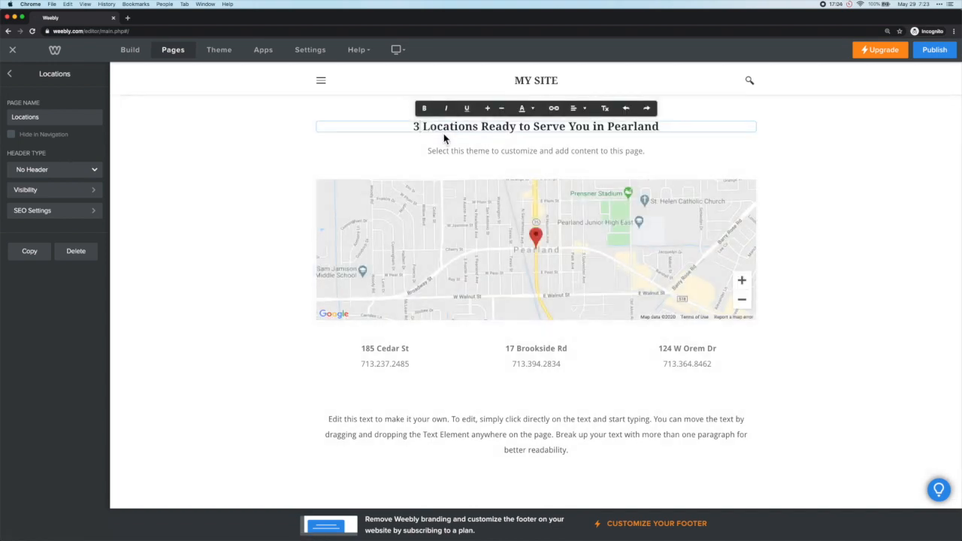
{"action": "double_click", "coordinate": [630, 126]}
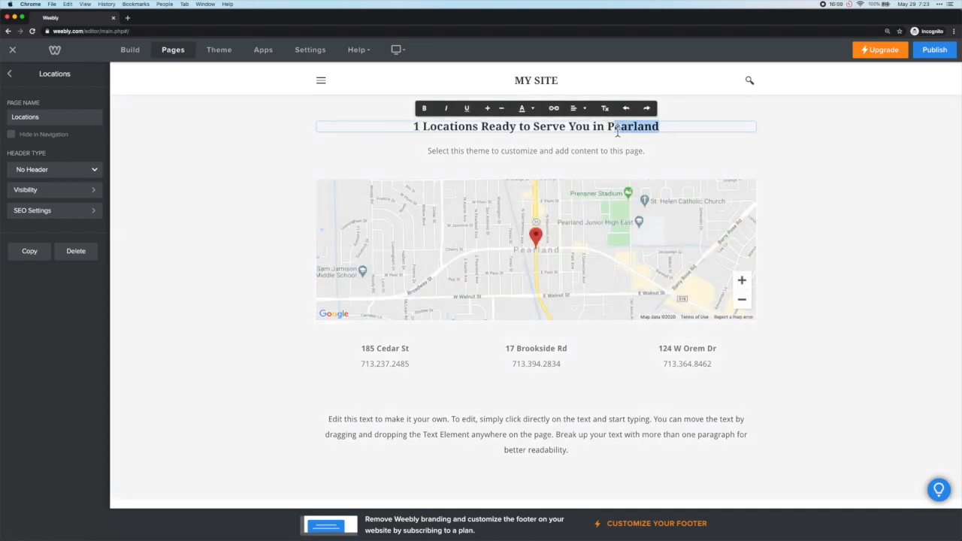
{"action": "key", "text": "BackSpace"}
{"action": "type", "text": "Hillsboro, Oregon"}
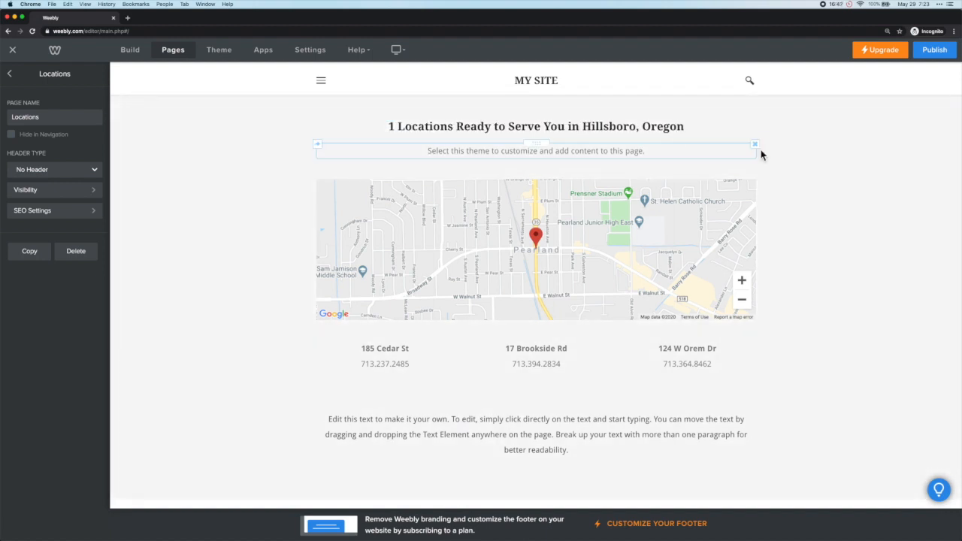
{"action": "left_click", "coordinate": [754, 144]}
{"action": "left_click", "coordinate": [736, 118]}
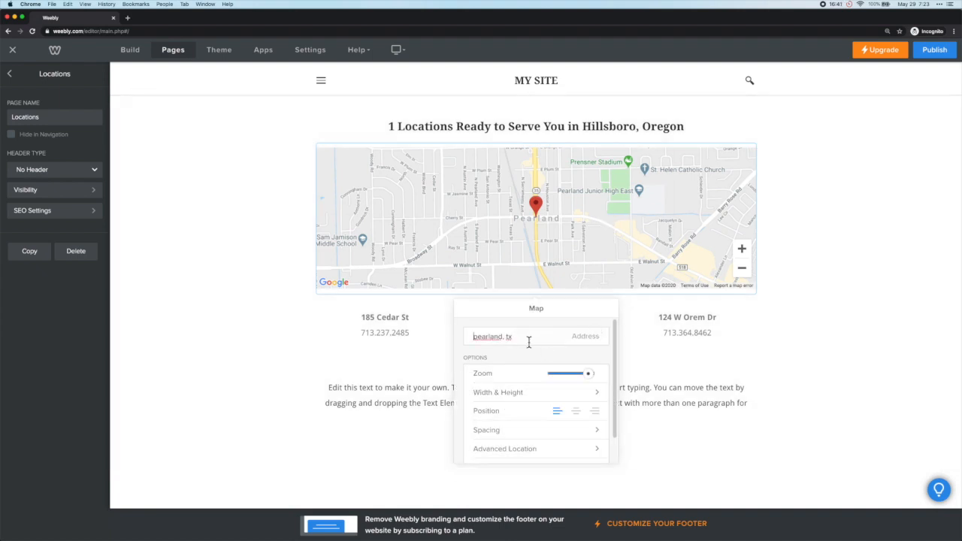
Step: Set the map address to 123 main street, hillsboro, or
{"action": "left_click_drag", "start_coordinate": [526, 337], "coordinate": [458, 344]}
{"action": "type", "text": "123 main street, hillsboro, o"}
{"action": "type", "text": "reet, hillsboro, or"}
{"action": "left_click", "coordinate": [763, 327]}
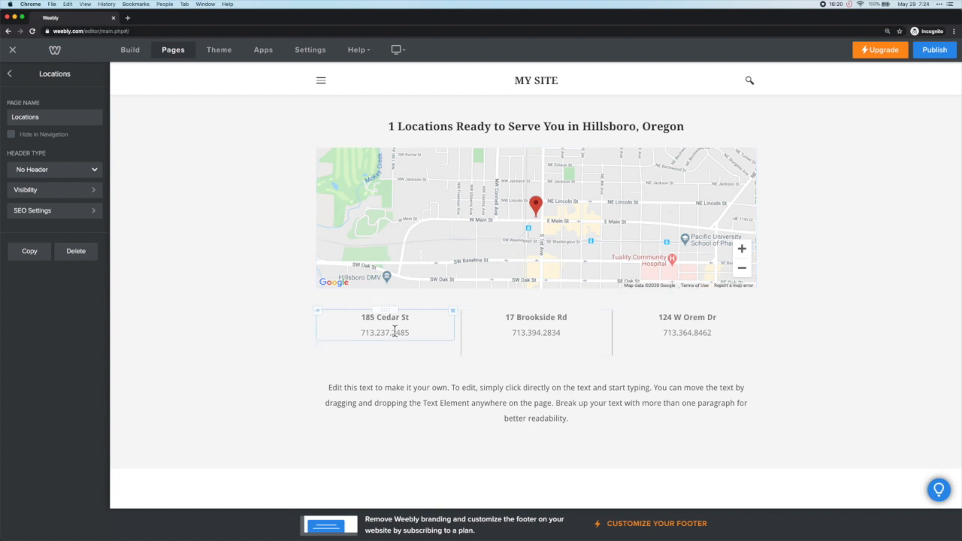
{"action": "left_click", "coordinate": [452, 311]}
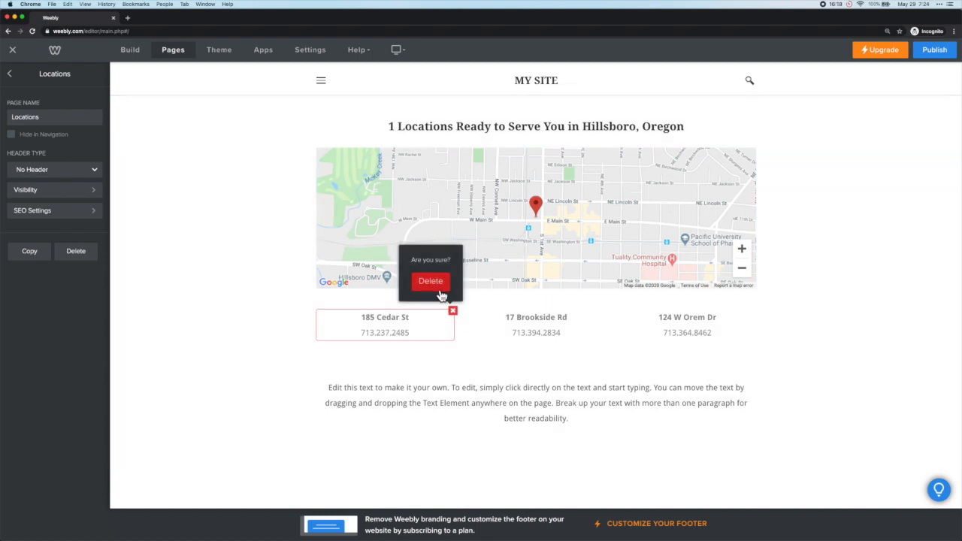
{"action": "left_click", "coordinate": [440, 288]}
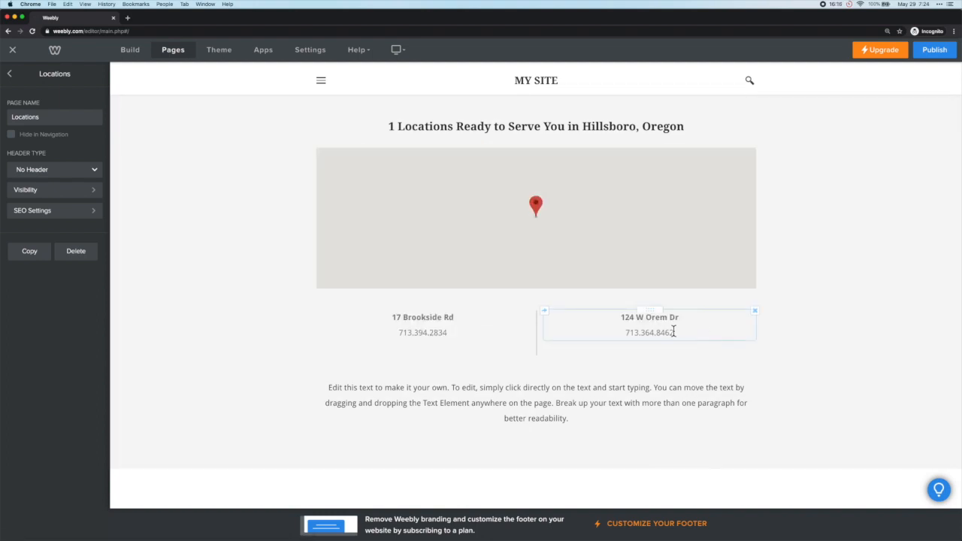
{"action": "left_click", "coordinate": [755, 311]}
{"action": "left_click", "coordinate": [732, 280]}
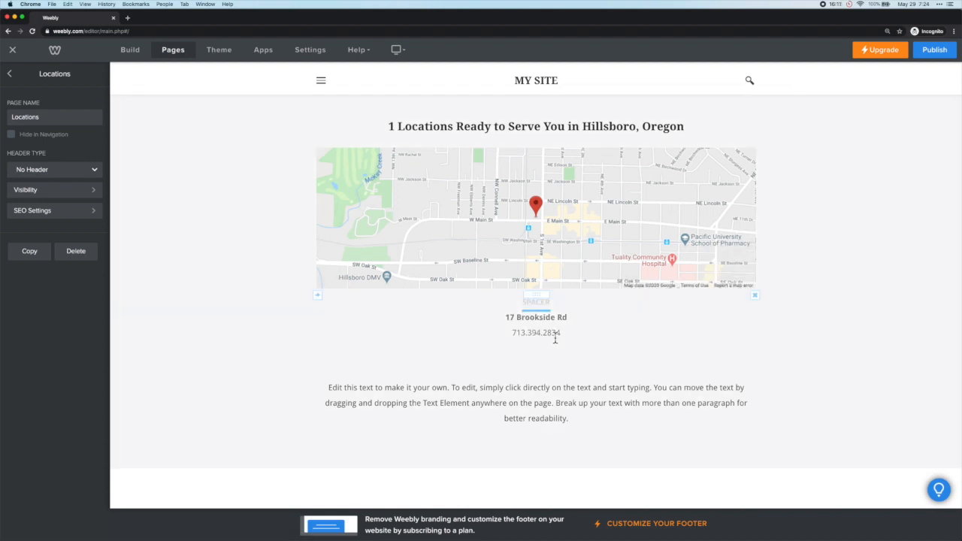
Step: Change the remaining address to 123 Main Street, Hillsboro, OR, phone 503.555.1212
{"action": "triple_click", "coordinate": [534, 316]}
{"action": "type", "text": "123 Main Street"}
{"action": "key", "text": "Return"}
{"action": "type", "text": "Hillsboro, OR"}
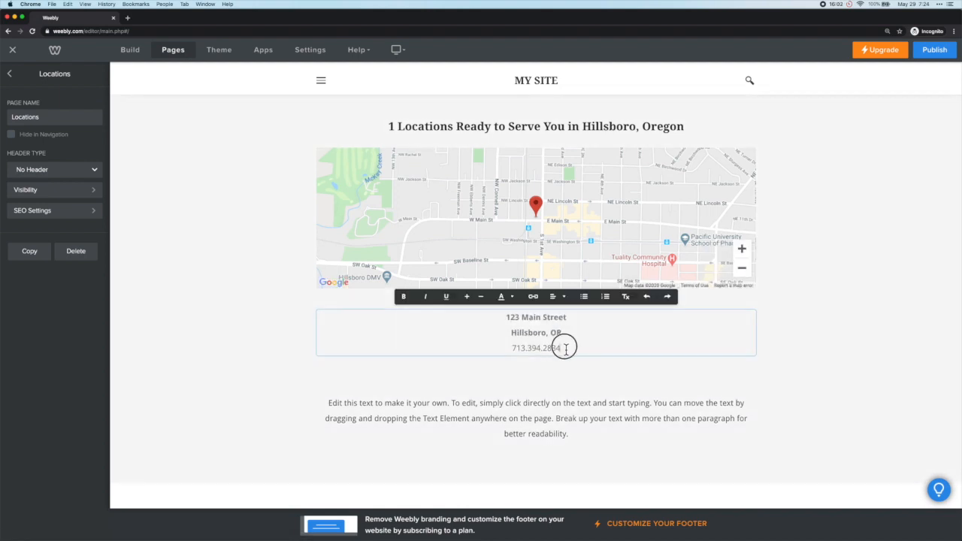
{"action": "triple_click", "coordinate": [562, 347]}
{"action": "type", "text": "503"}
{"action": "type", "text": ".555.1212"}
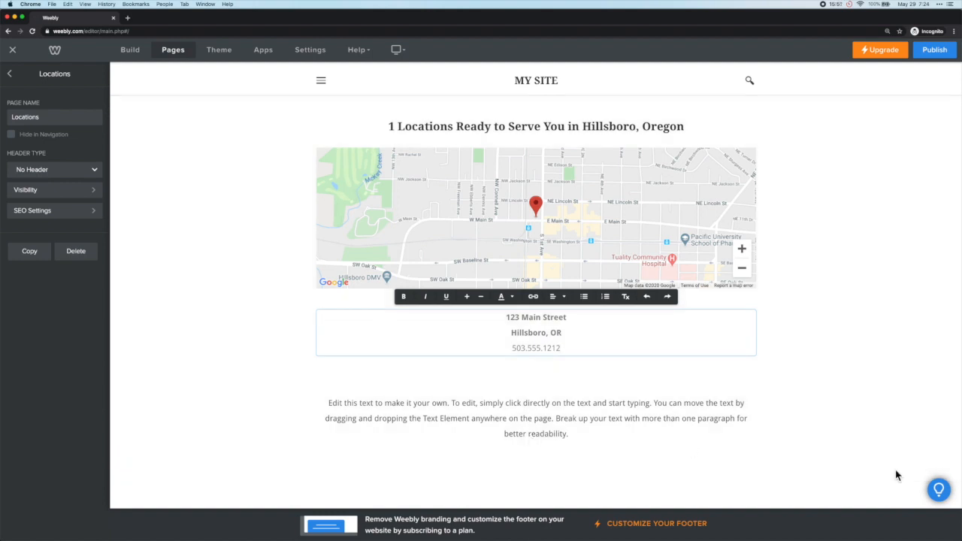
Step: Delete the placeholder paragraph and go back to the pages list
{"action": "left_click", "coordinate": [584, 414]}
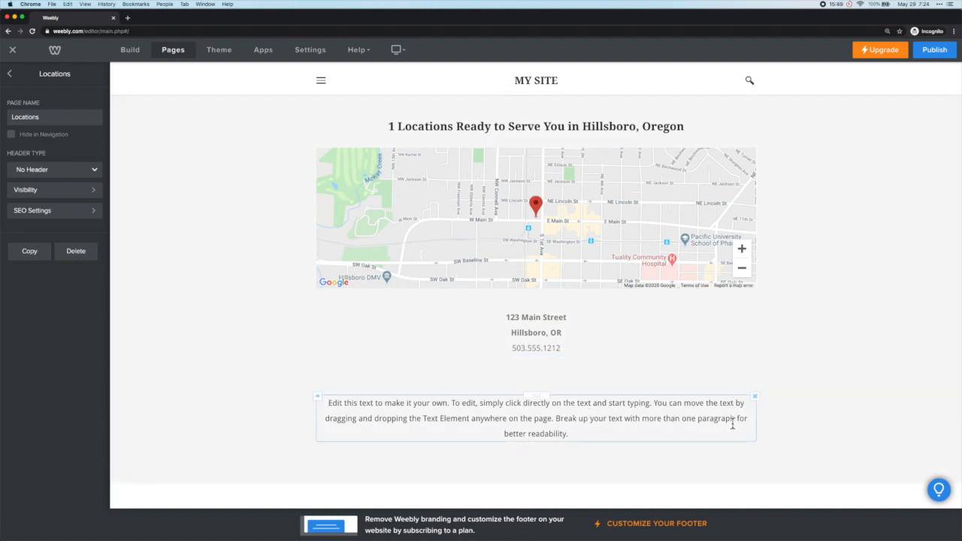
{"action": "left_click", "coordinate": [756, 398]}
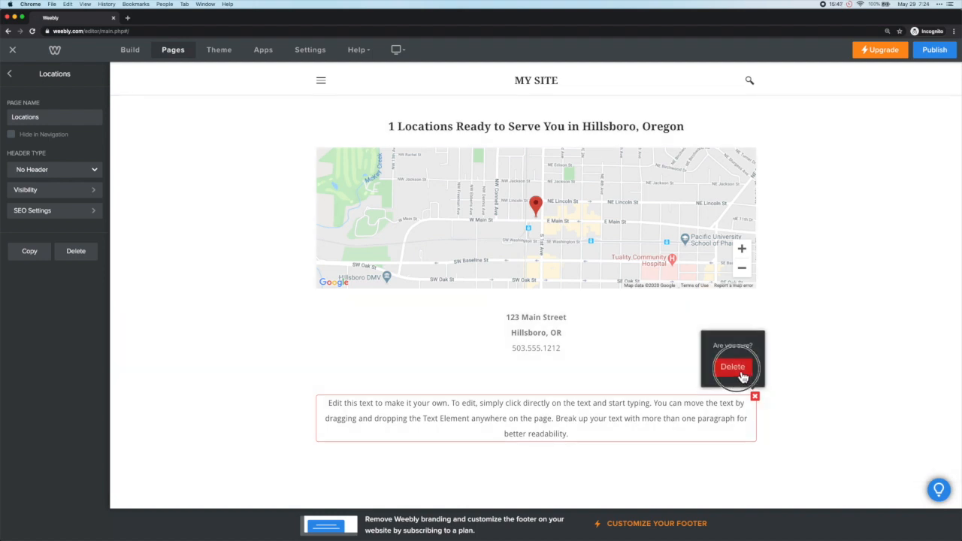
{"action": "left_click", "coordinate": [731, 367]}
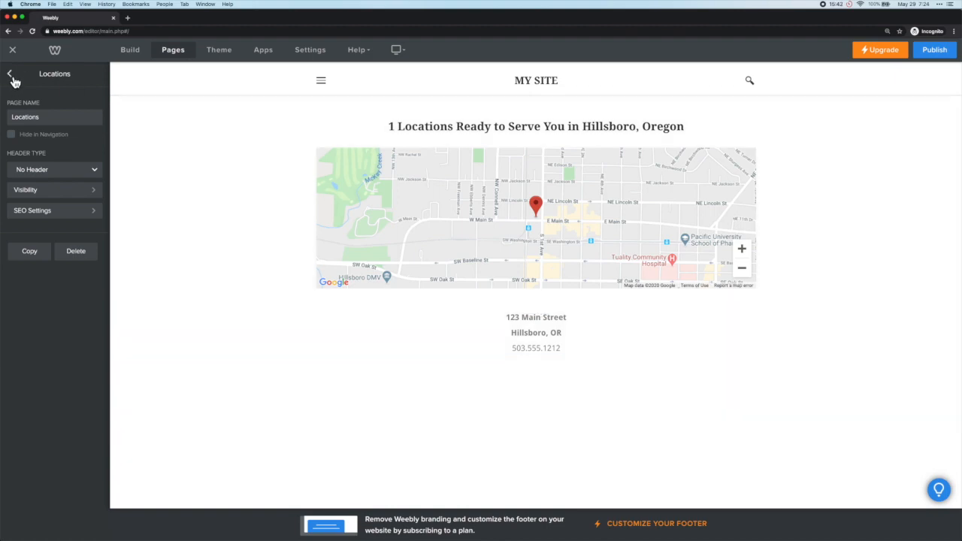
{"action": "left_click", "coordinate": [11, 77]}
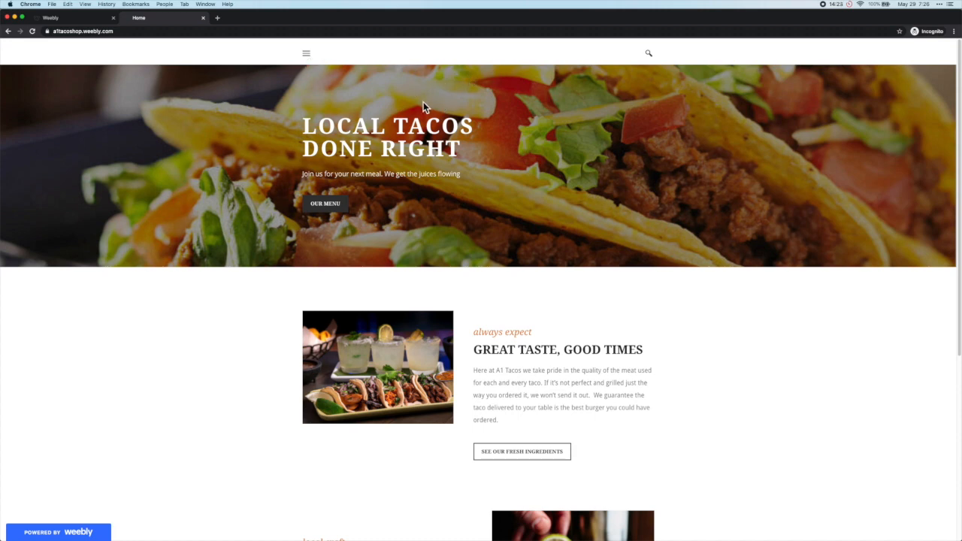
Step: Return to the Weebly editor tab and dismiss the Website Published notice
{"action": "left_click", "coordinate": [73, 17]}
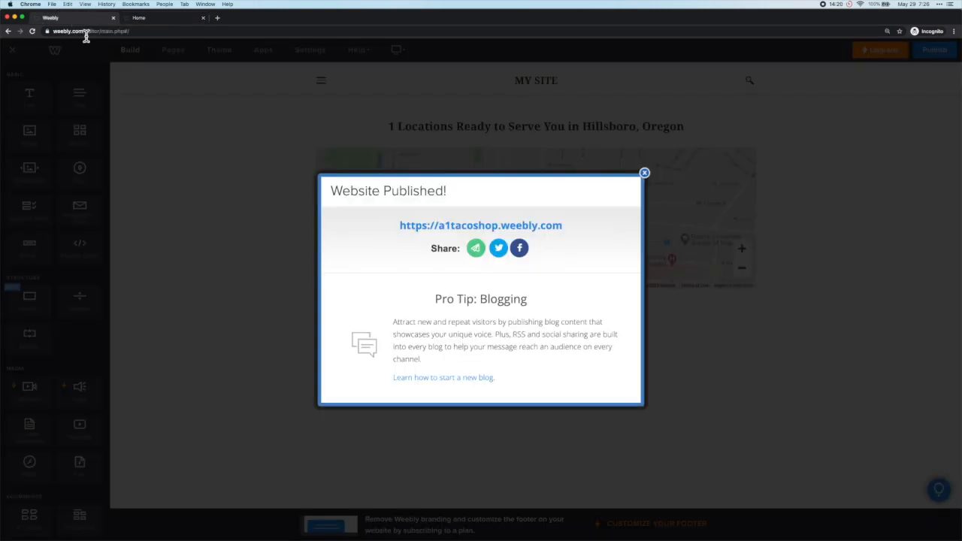
{"action": "left_click", "coordinate": [644, 174]}
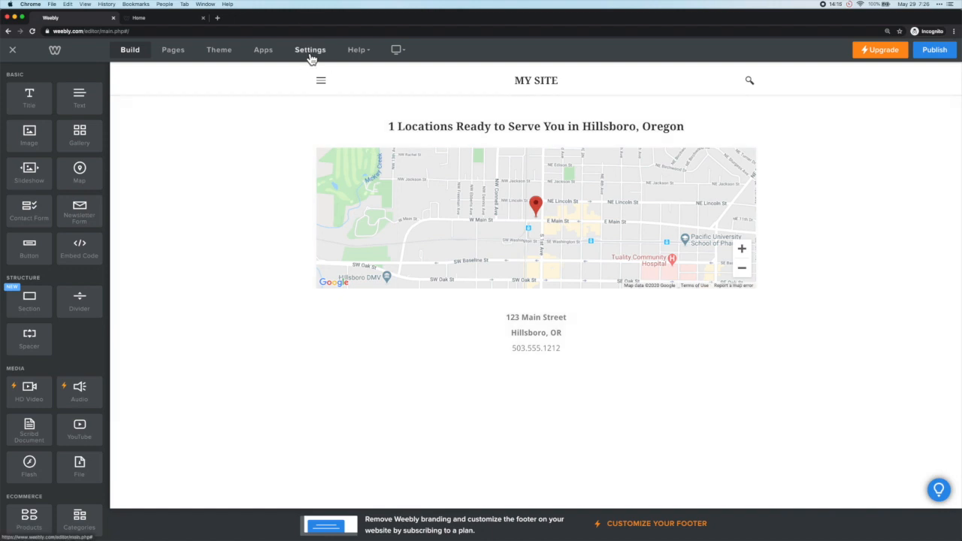
Step: Change the site title from My Site to A1 TACO SHOP in General settings
{"action": "left_click", "coordinate": [310, 53]}
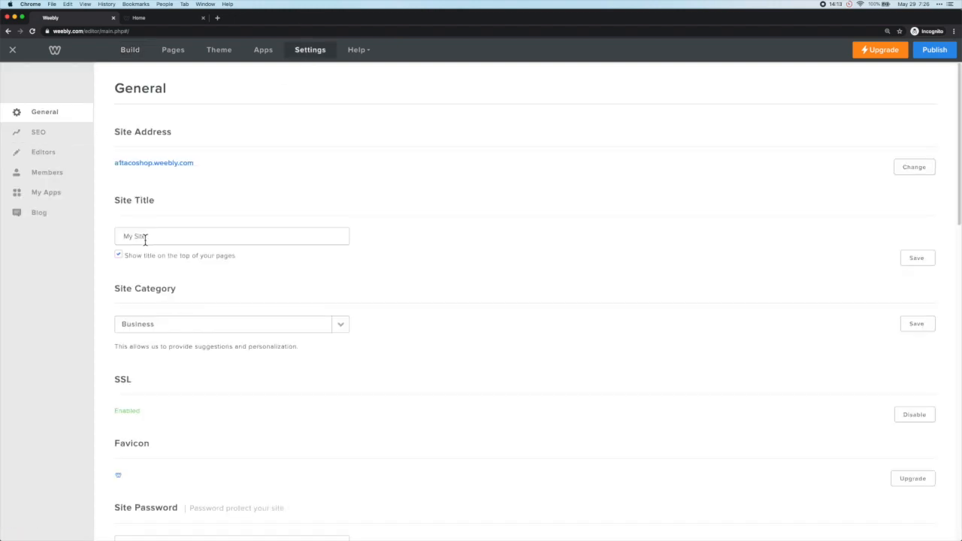
{"action": "left_click_drag", "start_coordinate": [155, 238], "coordinate": [113, 242]}
{"action": "type", "text": "A1 TACO SHOP"}
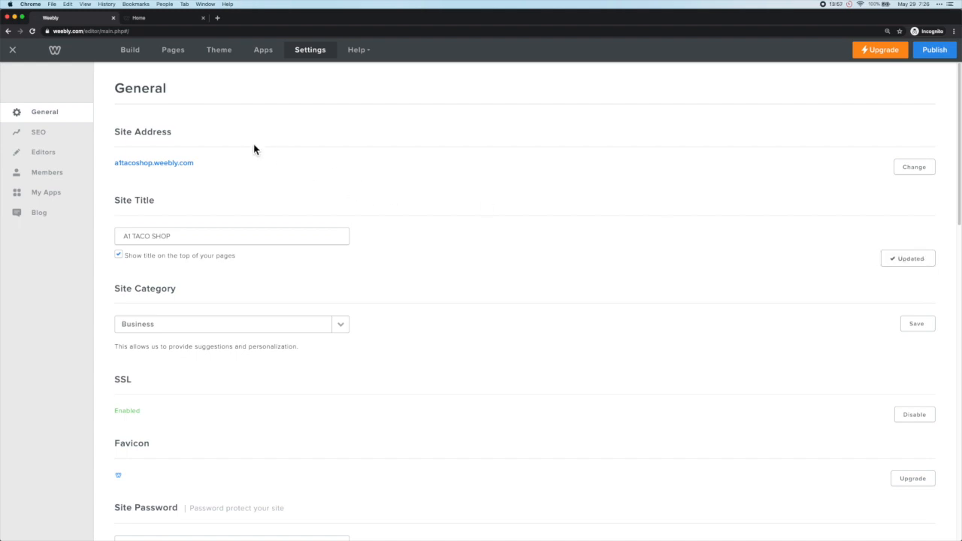
{"action": "left_click", "coordinate": [221, 54]}
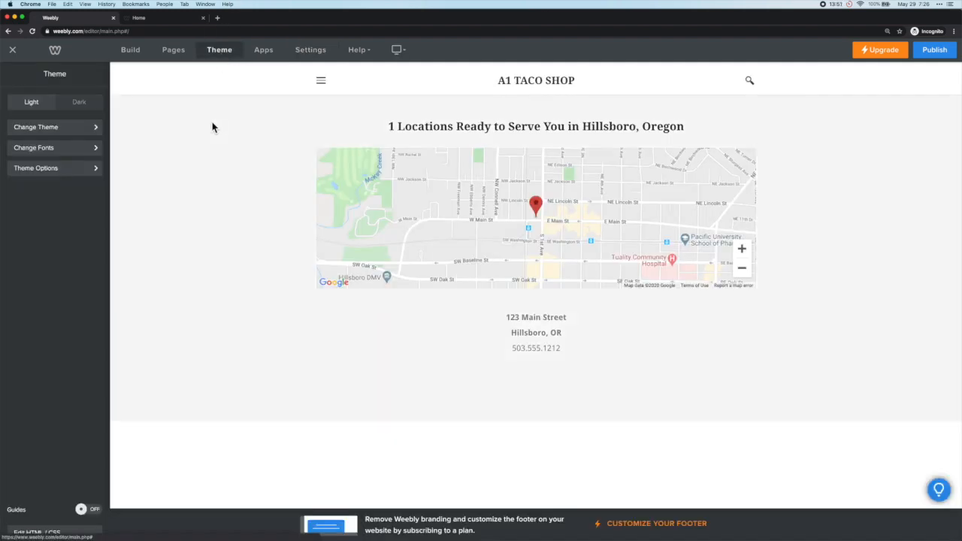
Step: Switch Search Box and Collapse Navigation off in Theme Options
{"action": "left_click", "coordinate": [223, 54]}
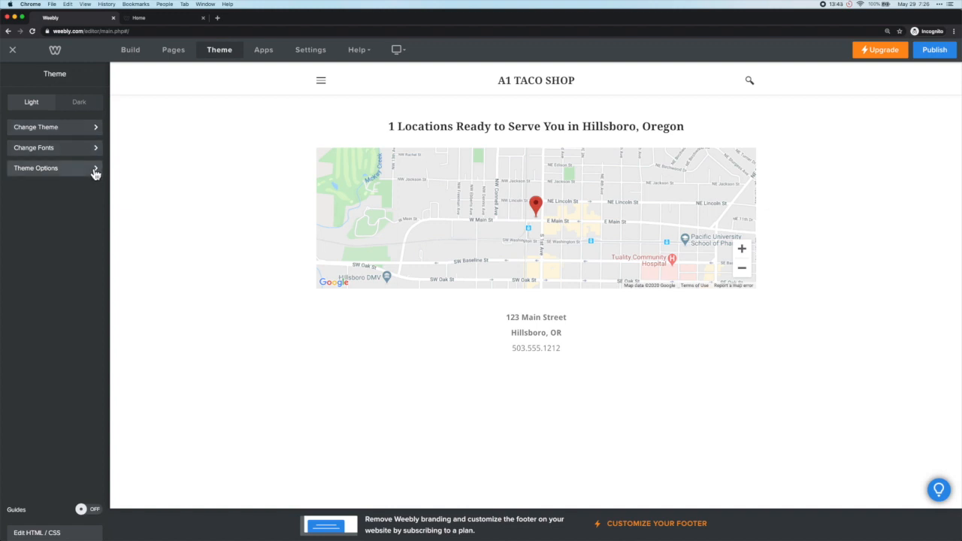
{"action": "left_click", "coordinate": [93, 168]}
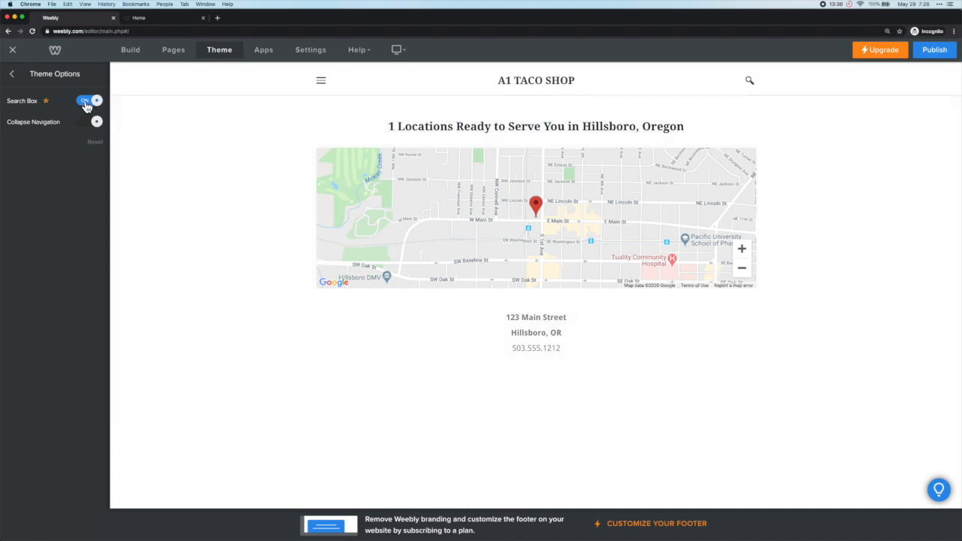
{"action": "left_click", "coordinate": [87, 100]}
{"action": "left_click", "coordinate": [92, 130]}
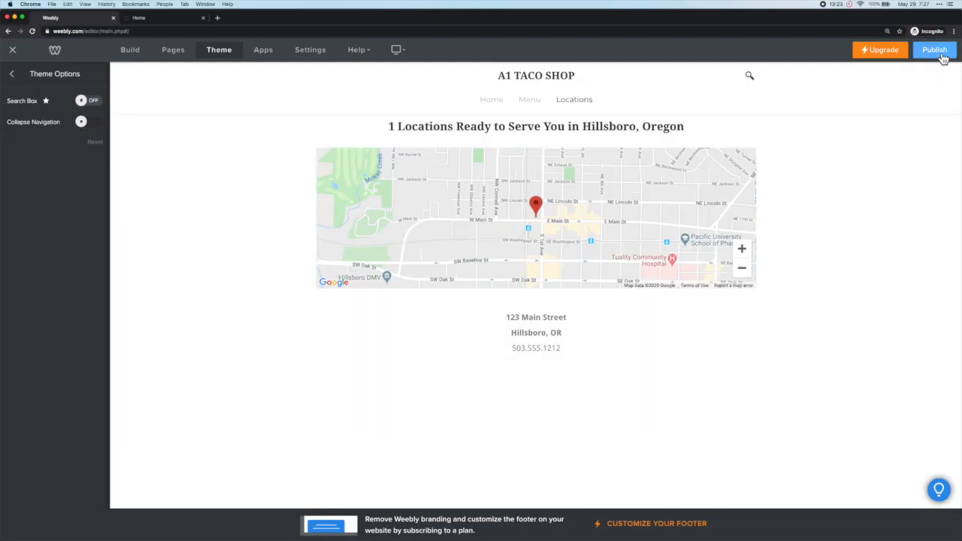
Step: Republish the site and open the live a1tacoshop.weebly.com in a fresh tab
{"action": "left_click", "coordinate": [942, 58]}
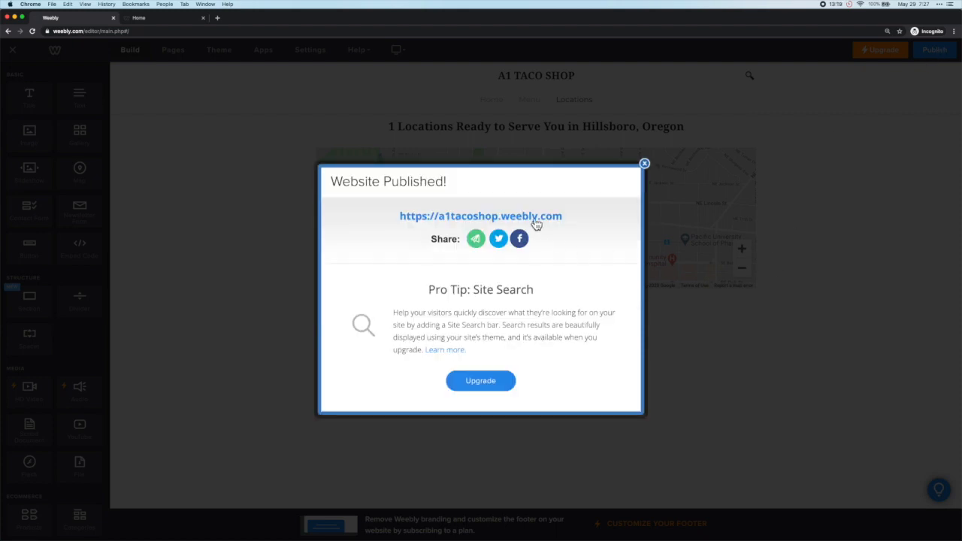
{"action": "left_click", "coordinate": [533, 216]}
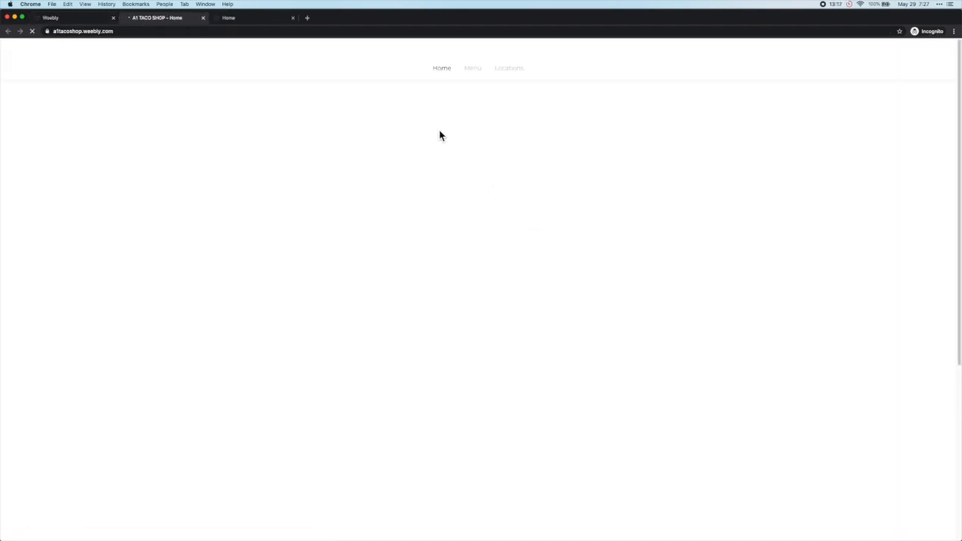
{"action": "left_click", "coordinate": [293, 17]}
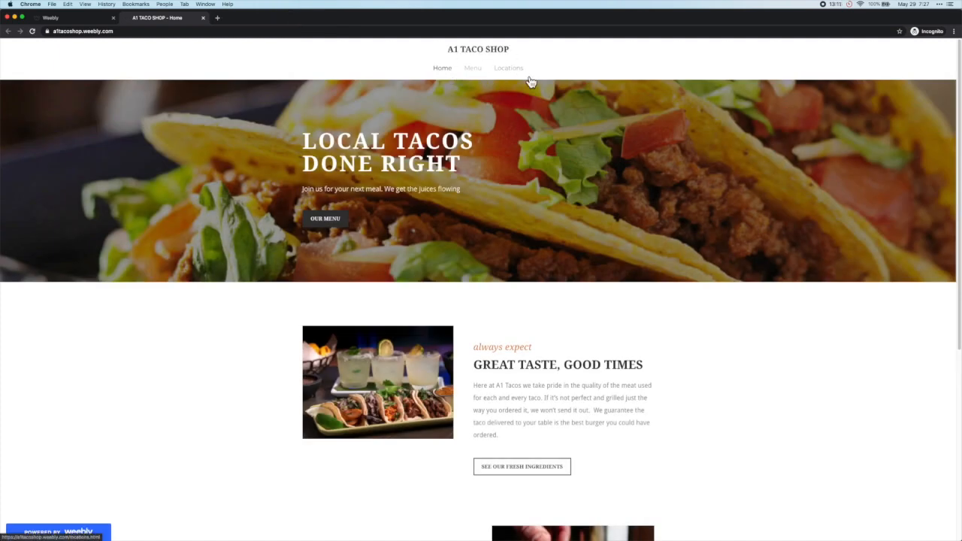
Step: Check the live Menu and Locations pages, then return to the Home page
{"action": "left_click", "coordinate": [472, 69]}
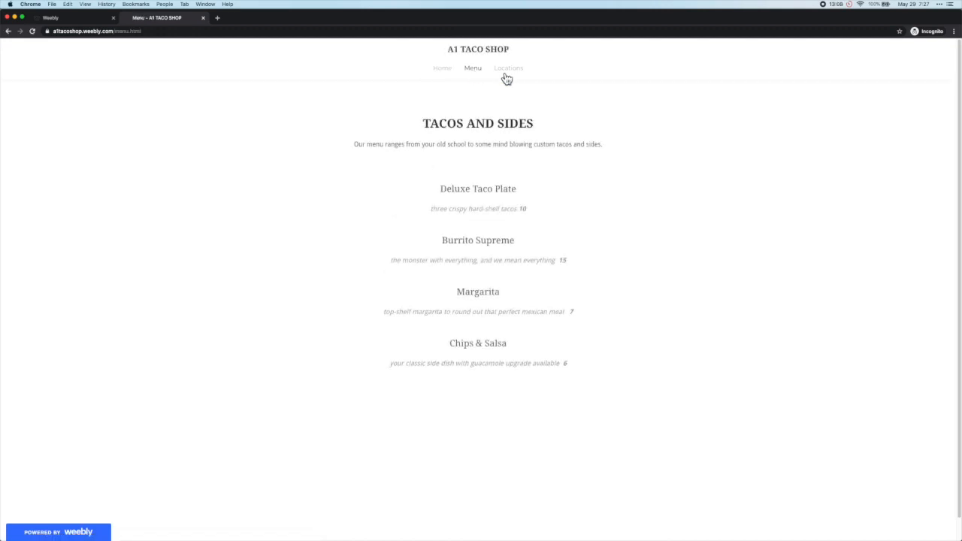
{"action": "left_click", "coordinate": [511, 76]}
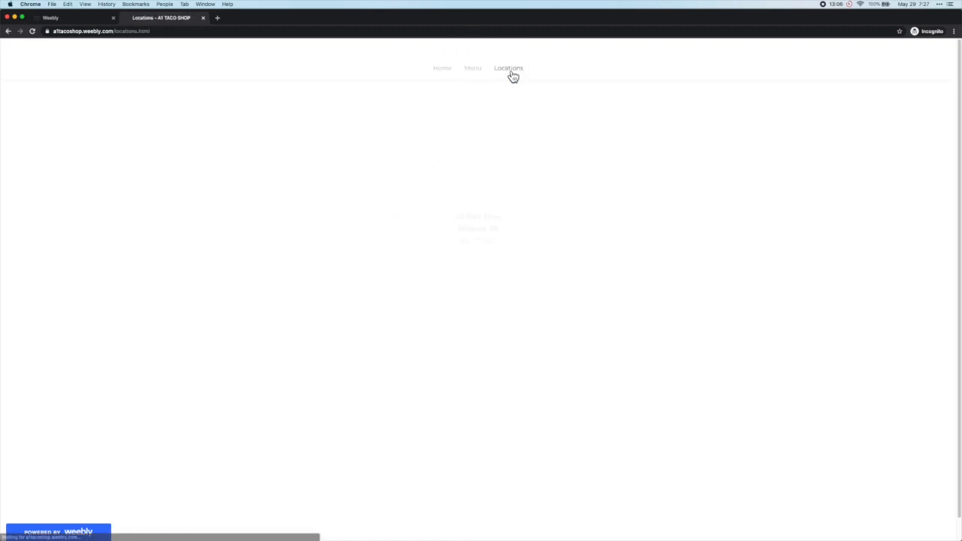
{"action": "left_click", "coordinate": [446, 72]}
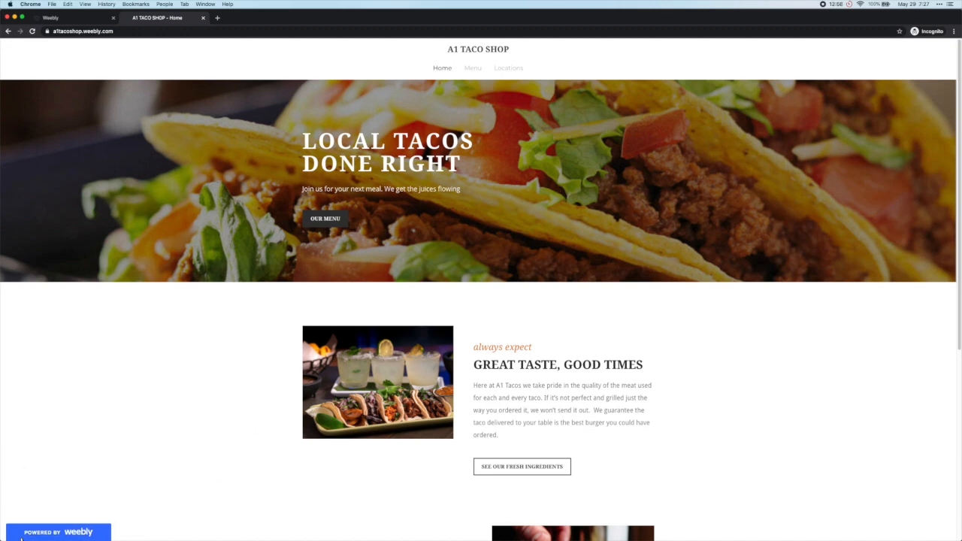
{"action": "mouse_move", "coordinate": [79, 526]}
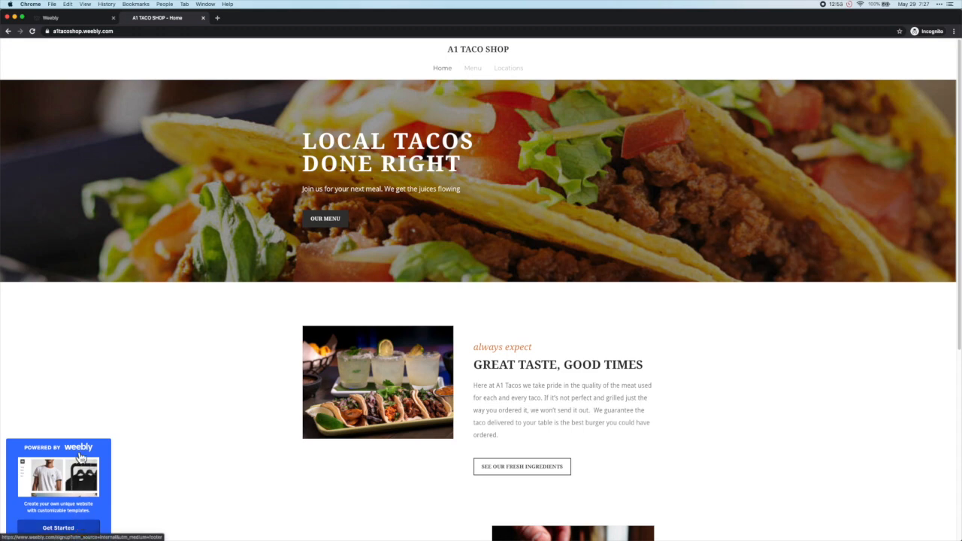